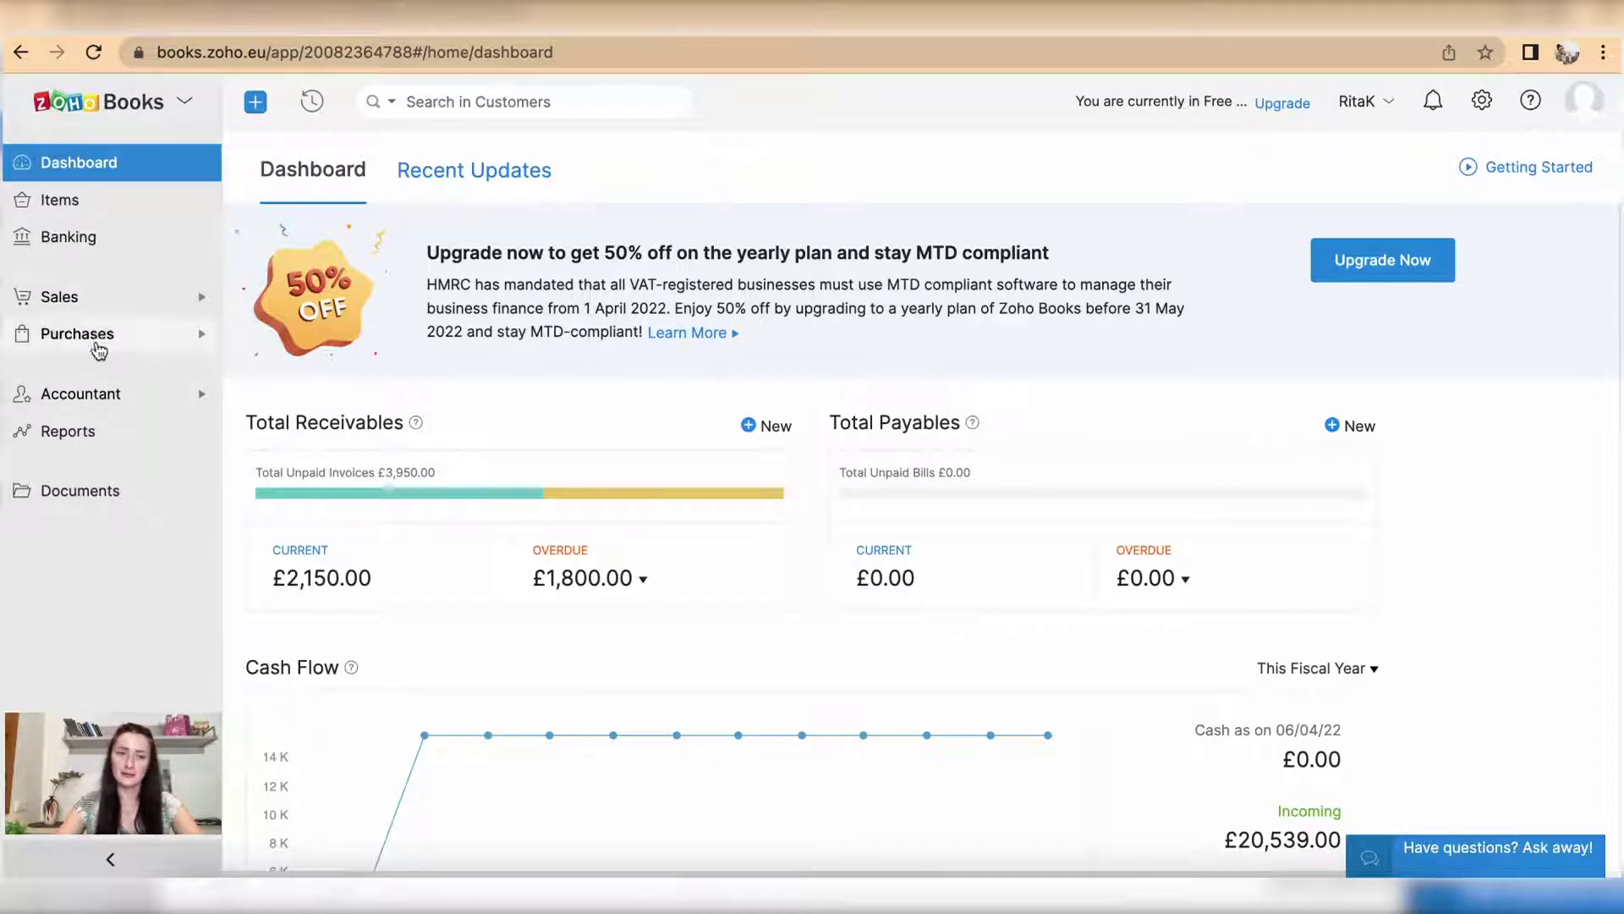
From Accountant's Manual Journals list, open a new journal form (JNL-3, dated 20/05/22).
click(107, 394)
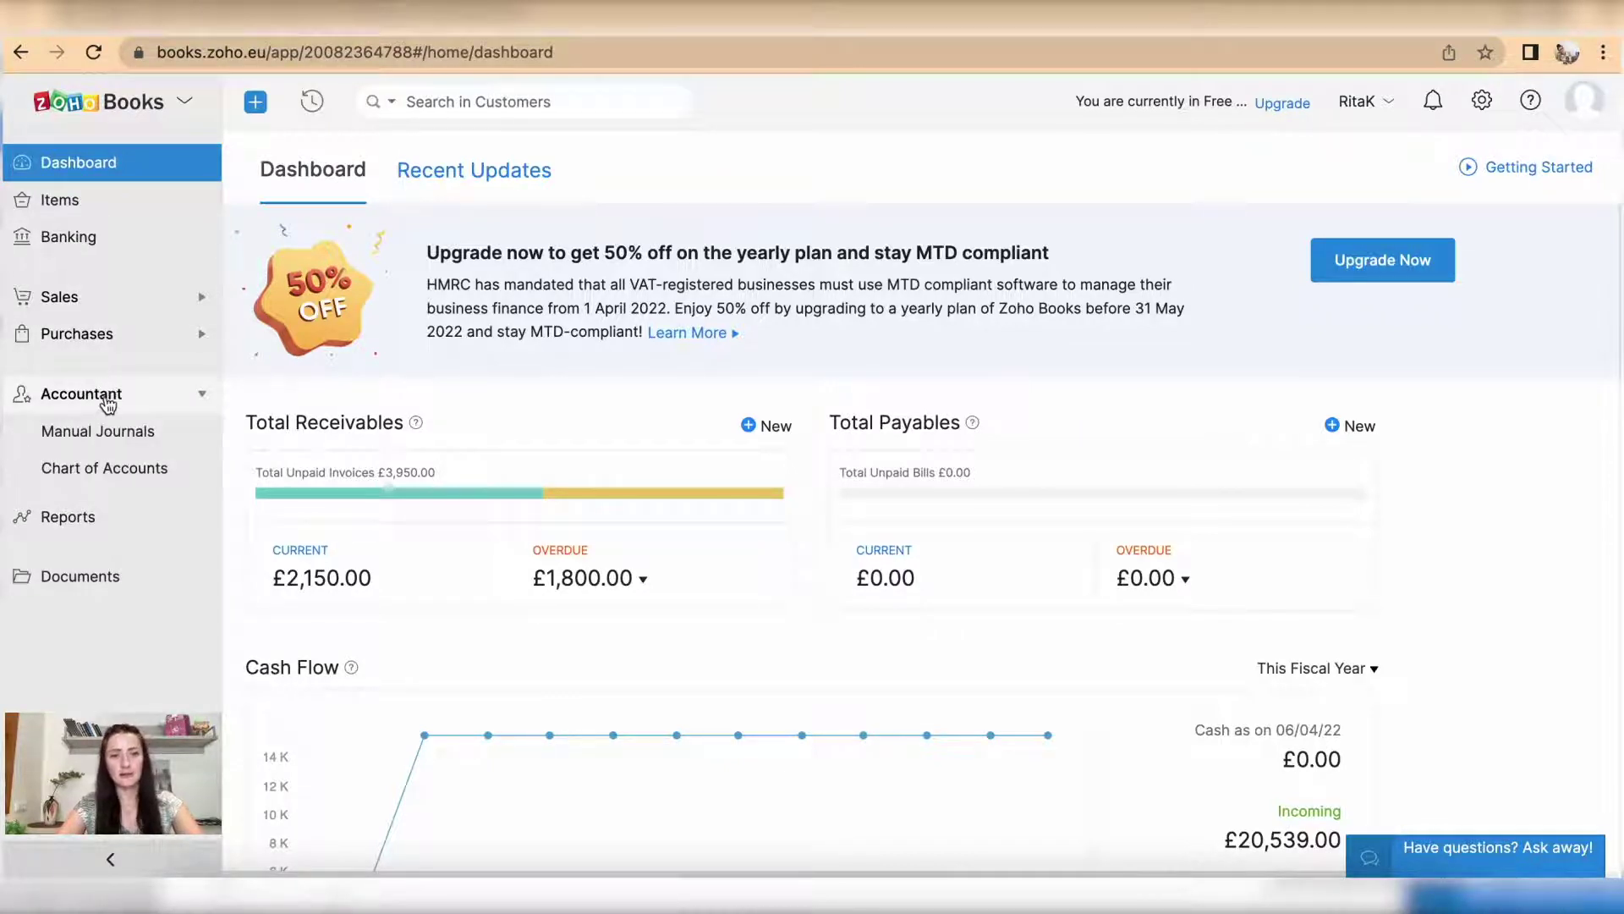
click(107, 432)
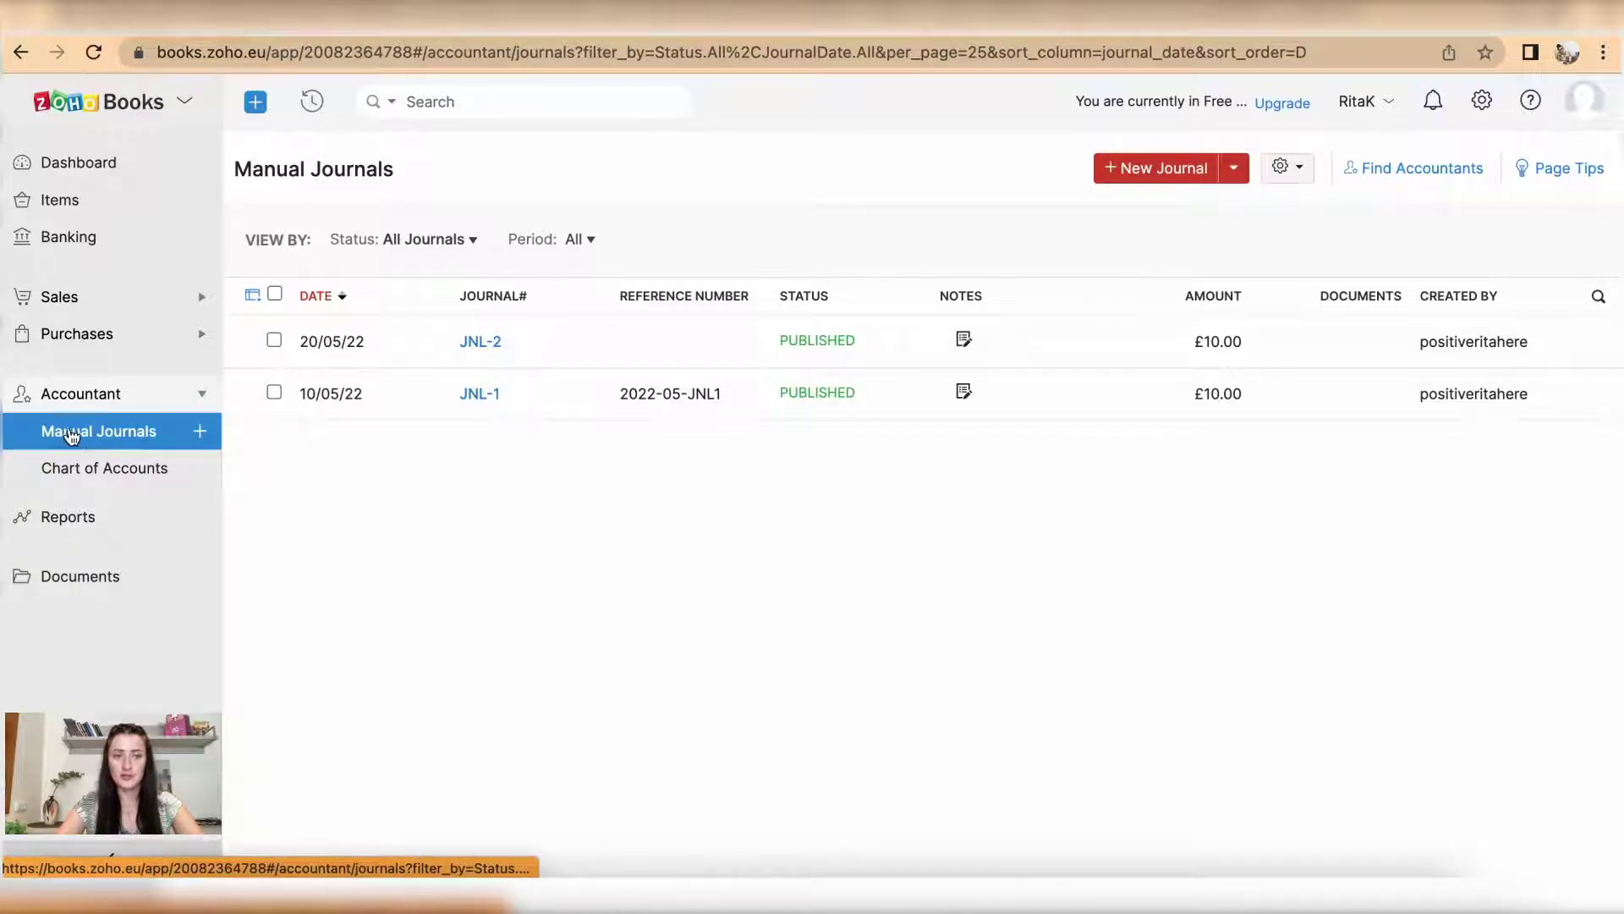
click(201, 432)
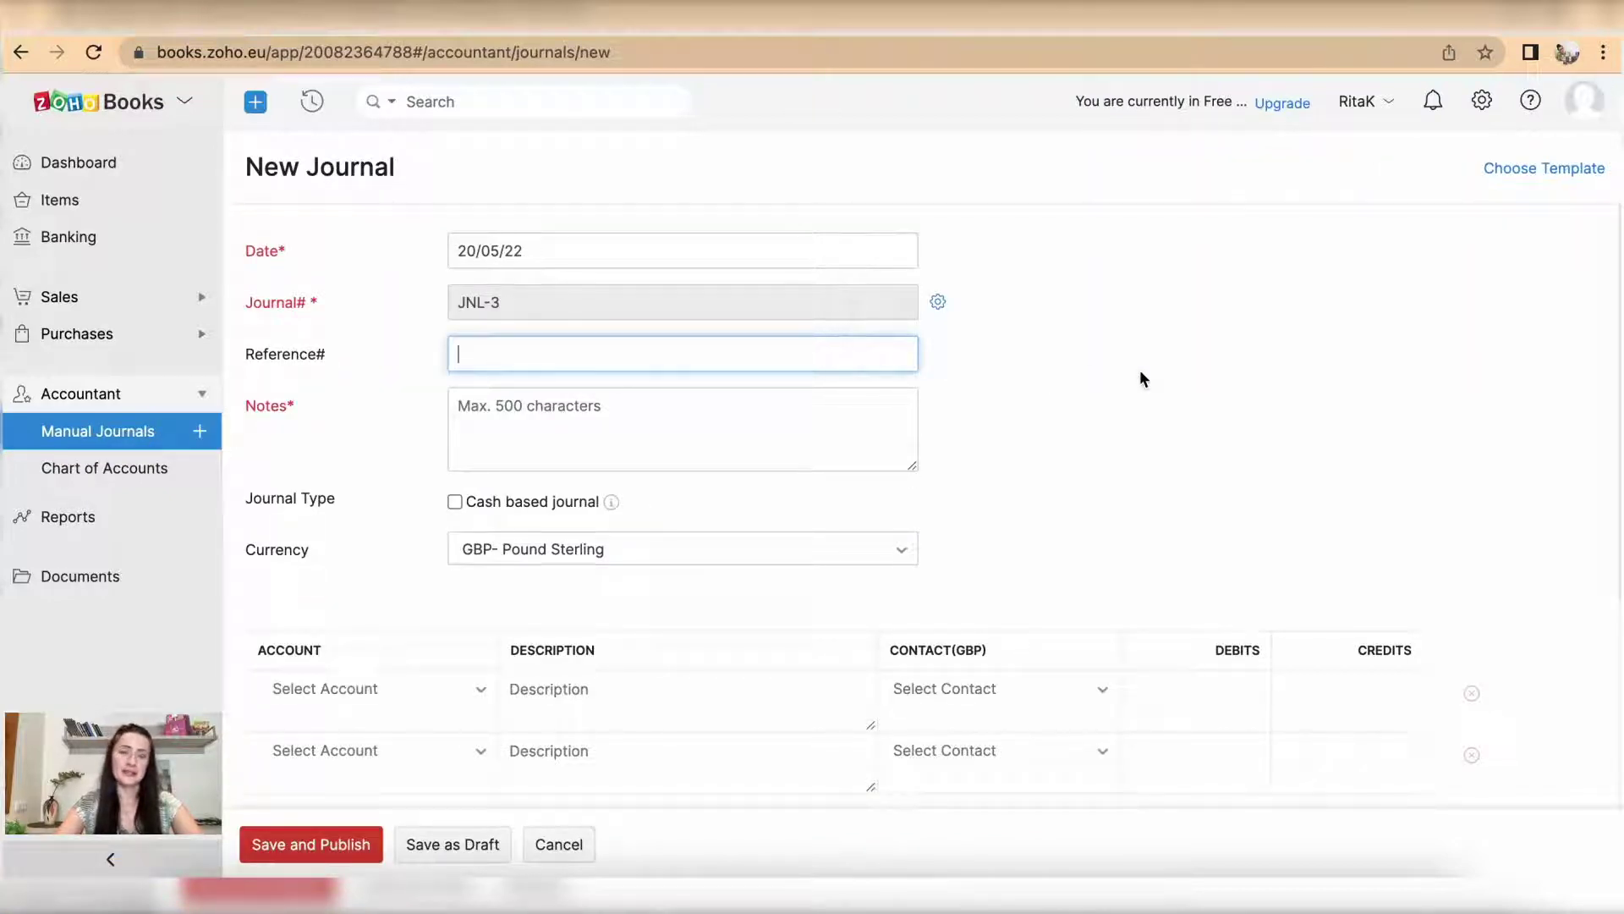
Enter 'JNL-3 - bank fees' in the journal's Notes field.
scroll(1143, 377, down, 2)
scroll(1143, 377, up, 2)
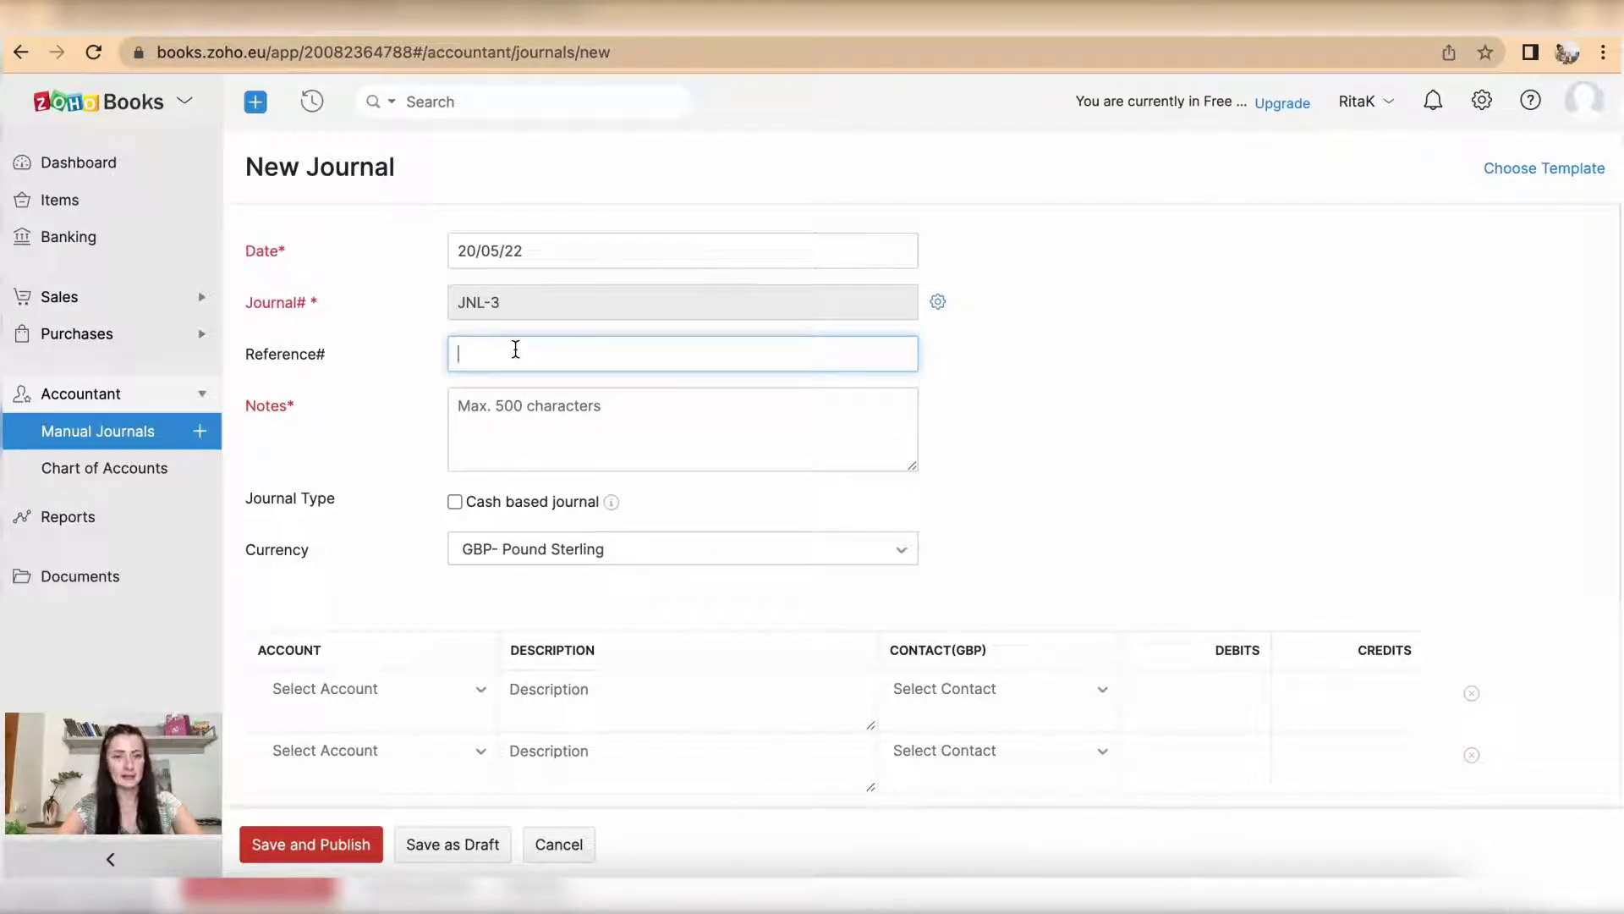
click(520, 416)
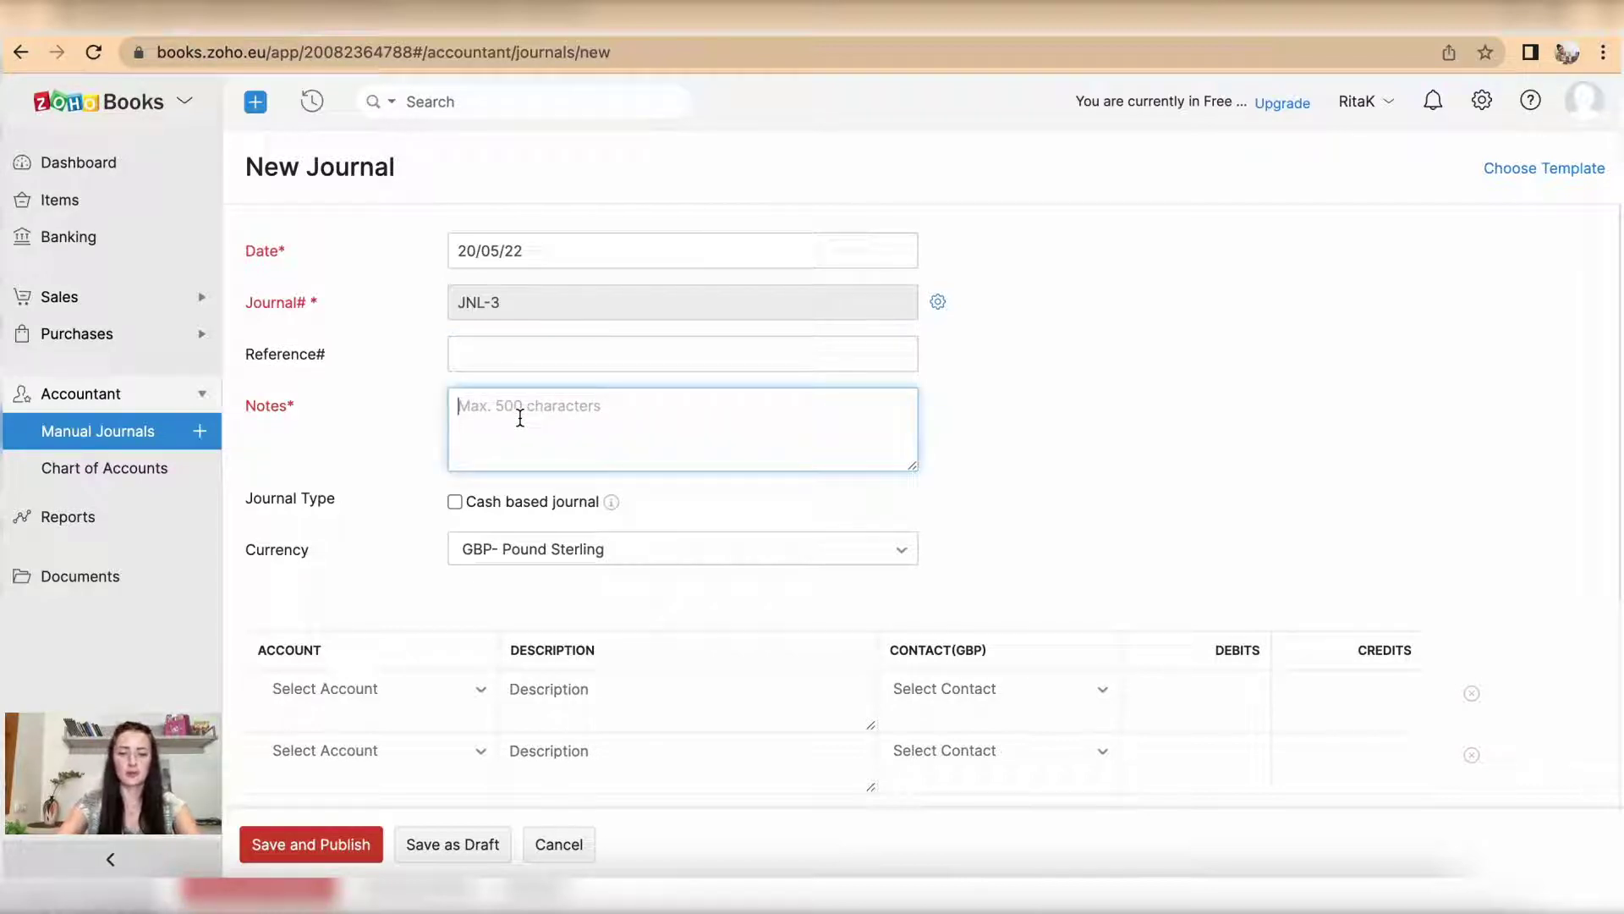
text(JN)
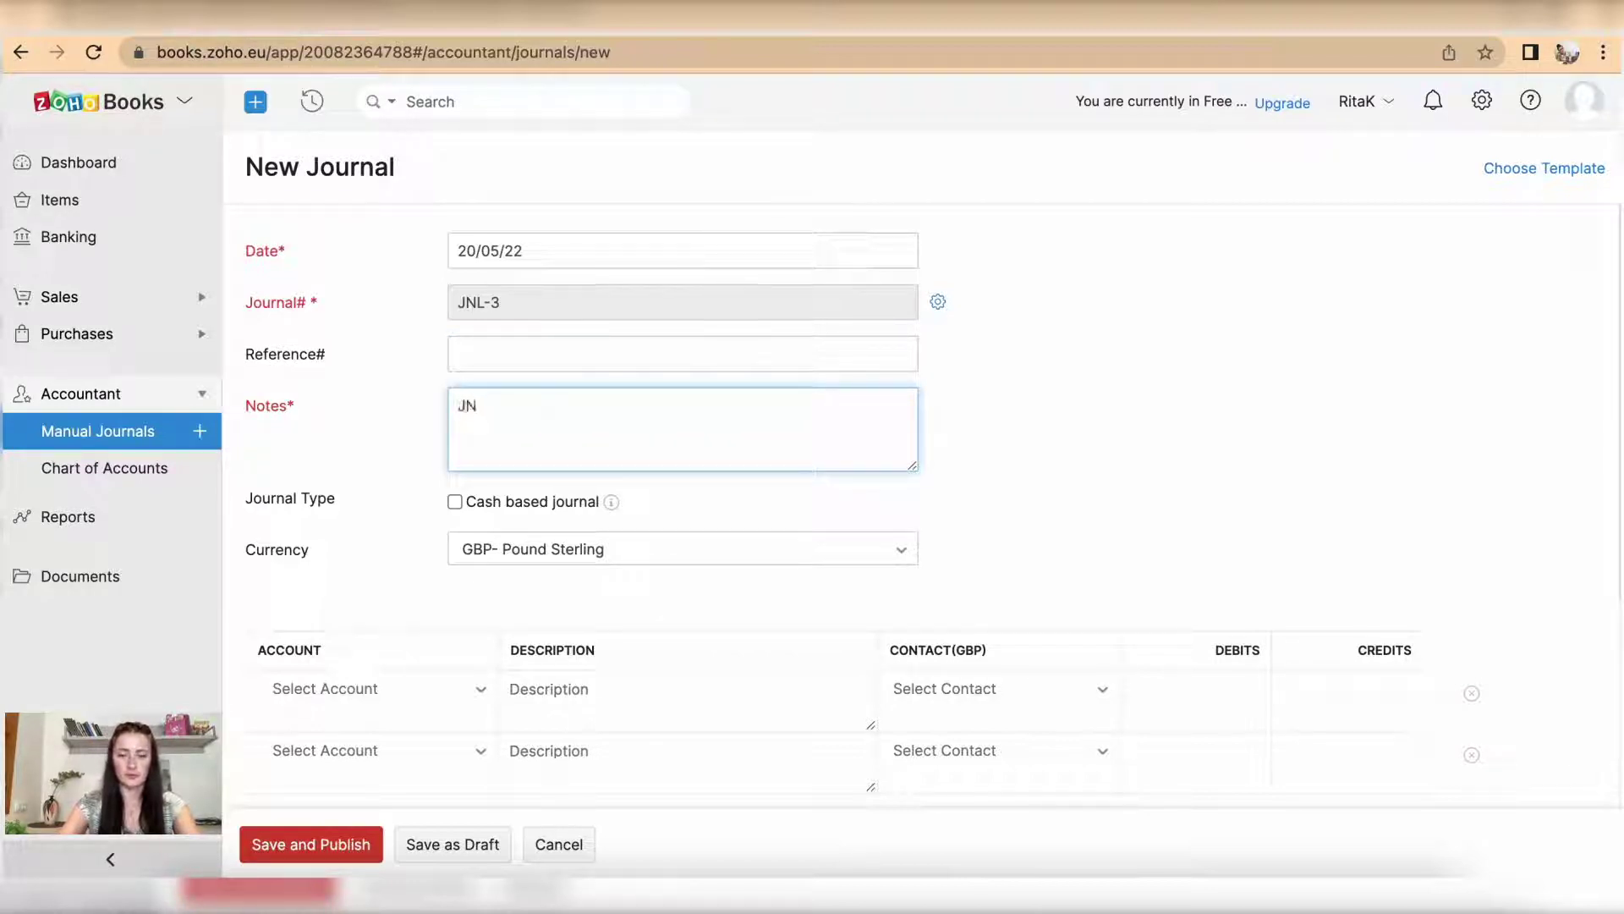
text(L-)
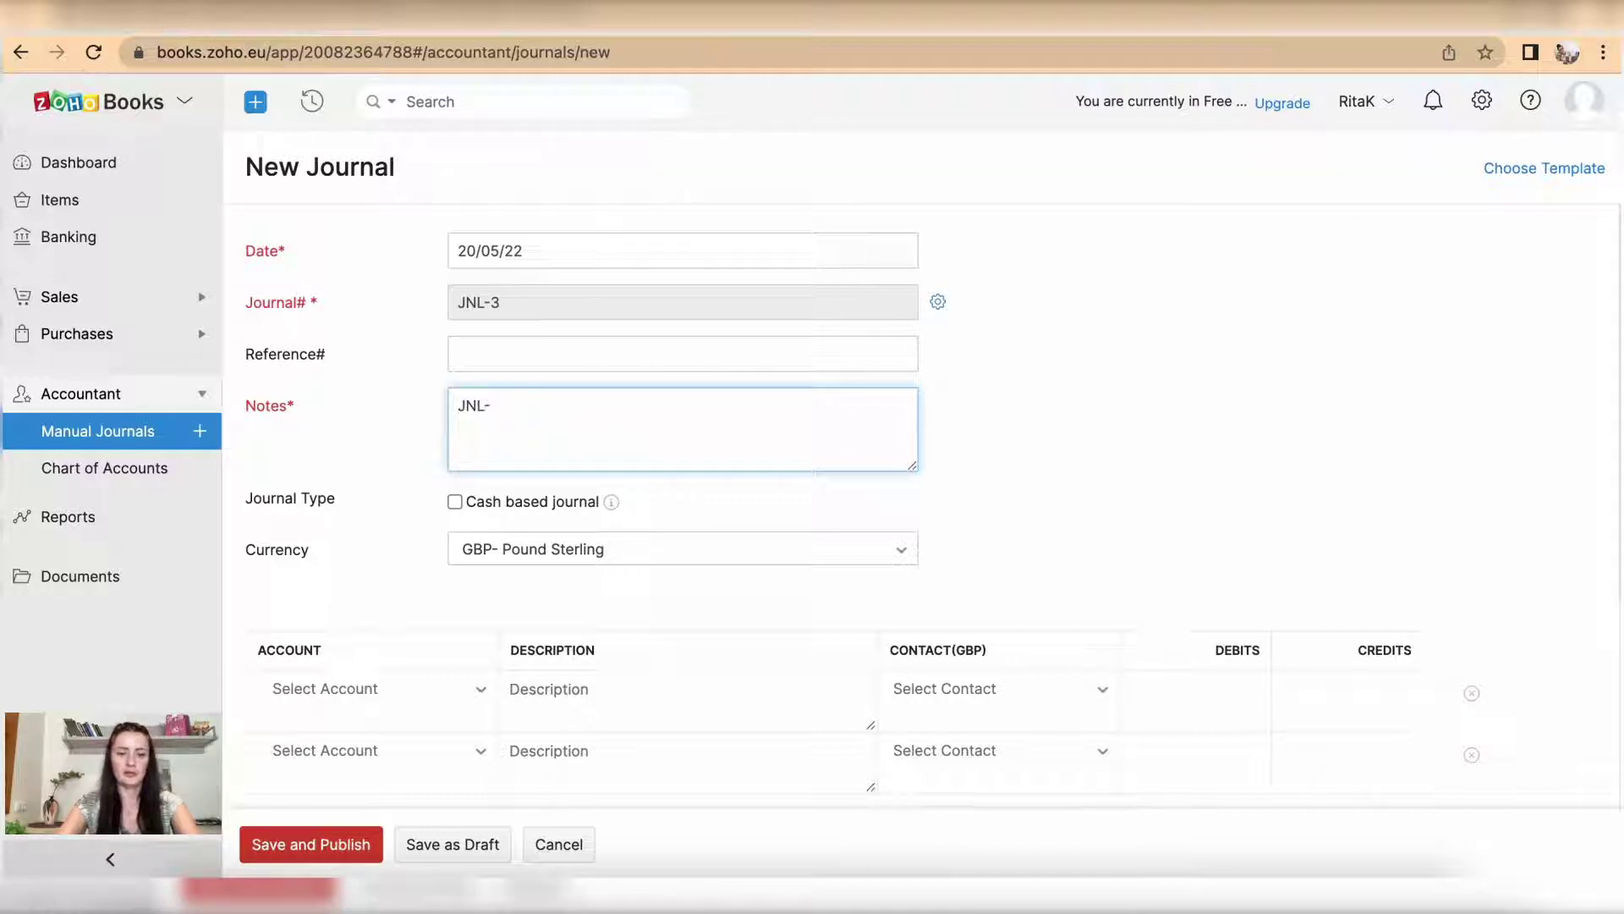
text(3)
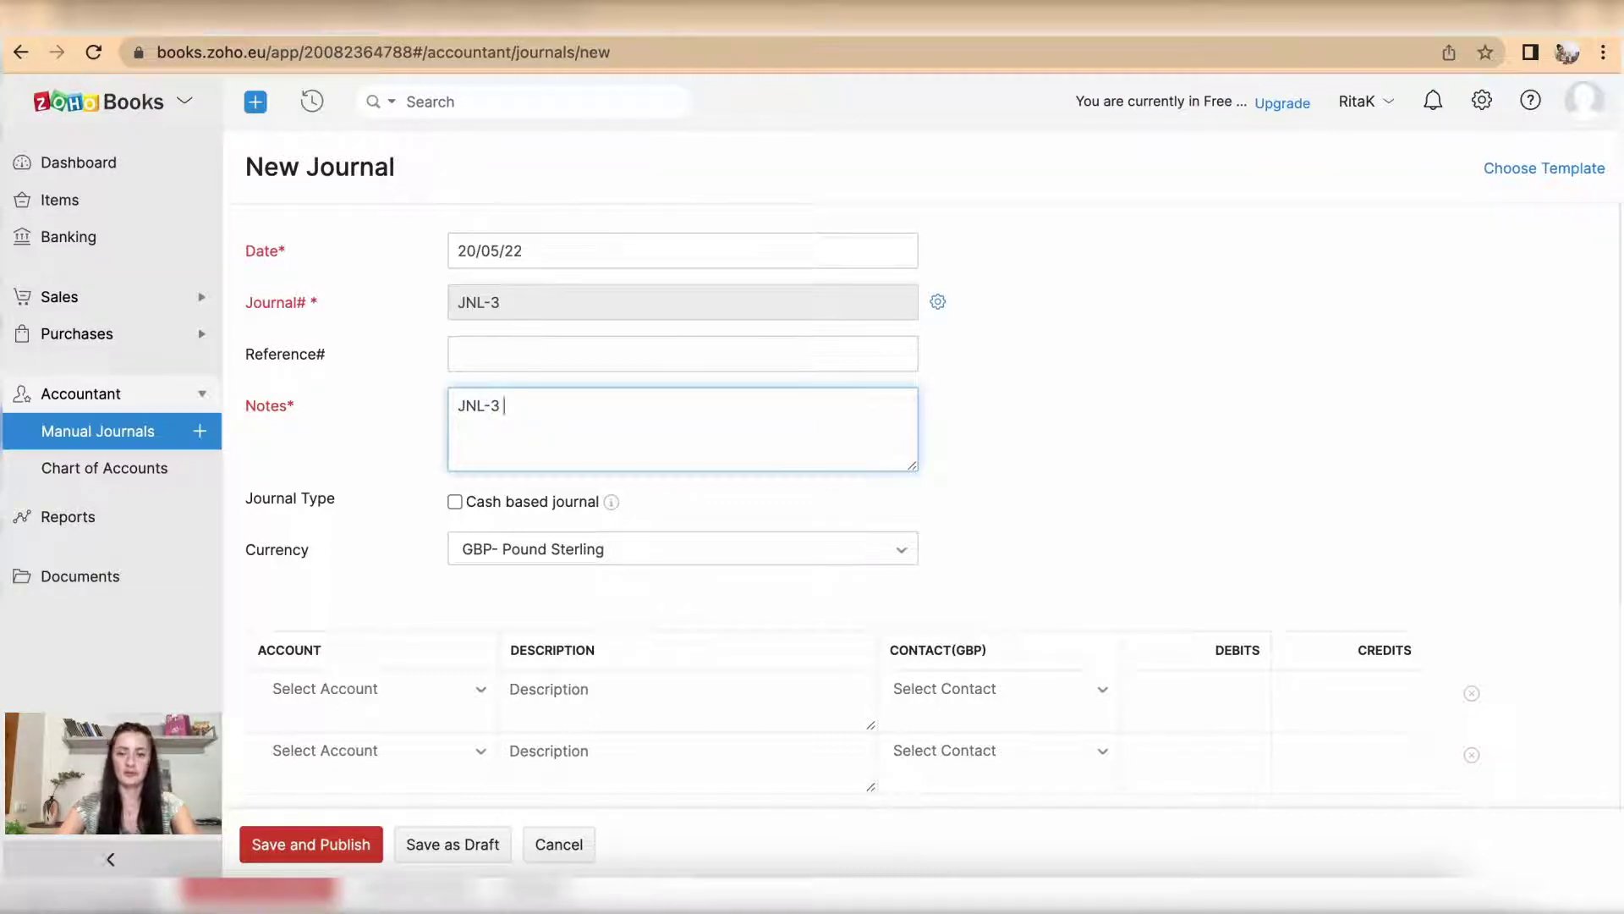
text( - bank )
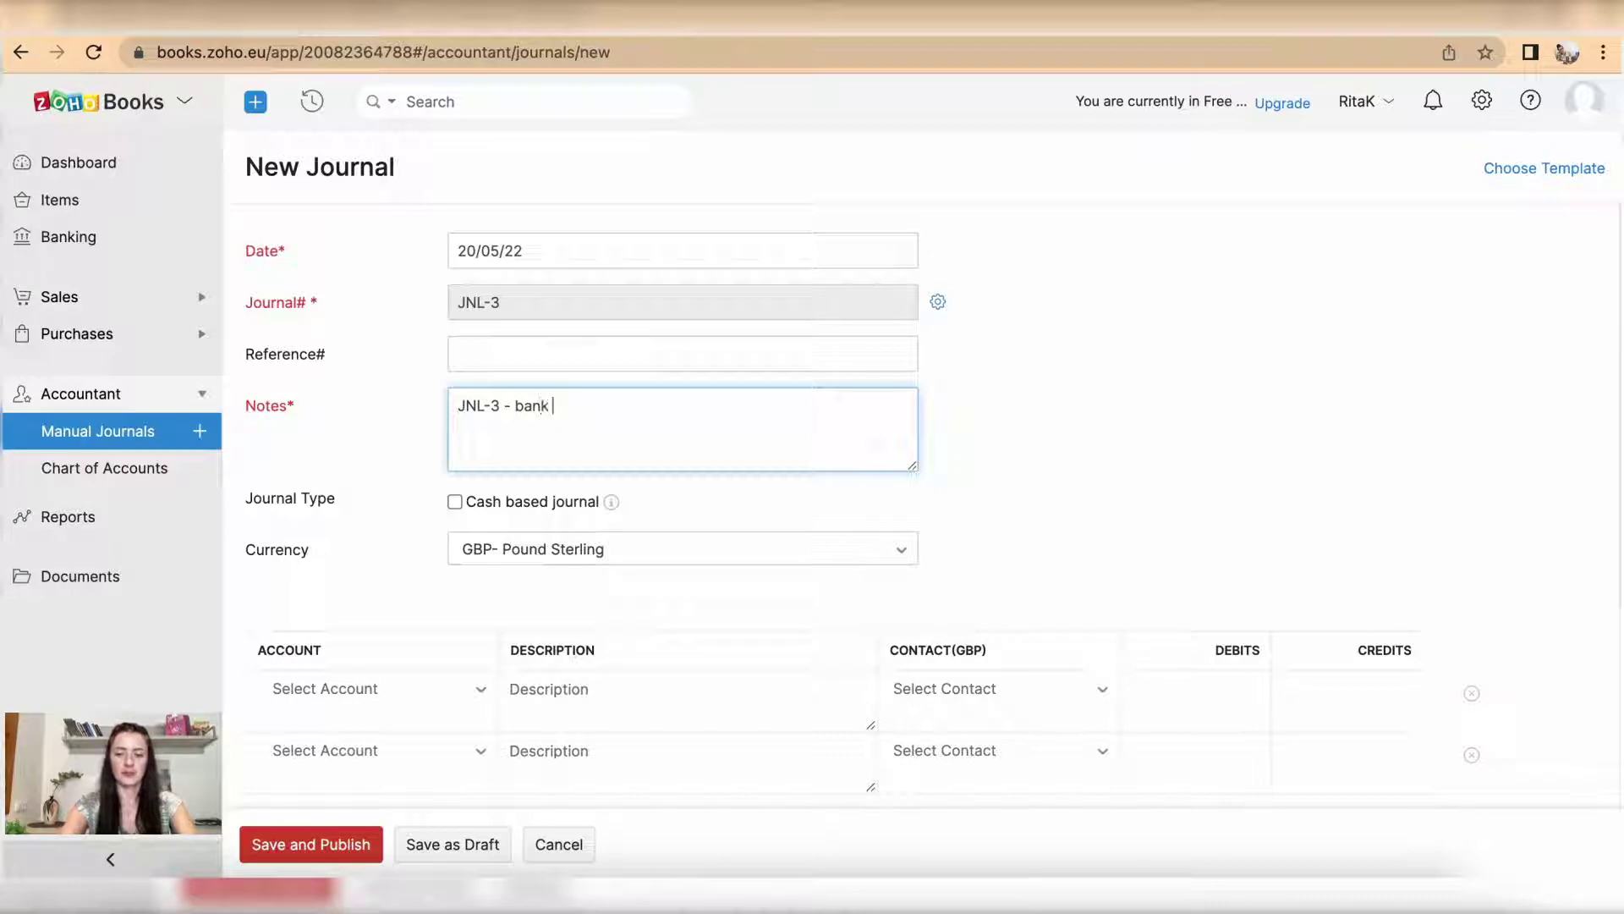
text(fees)
scroll(754, 566, down, 3)
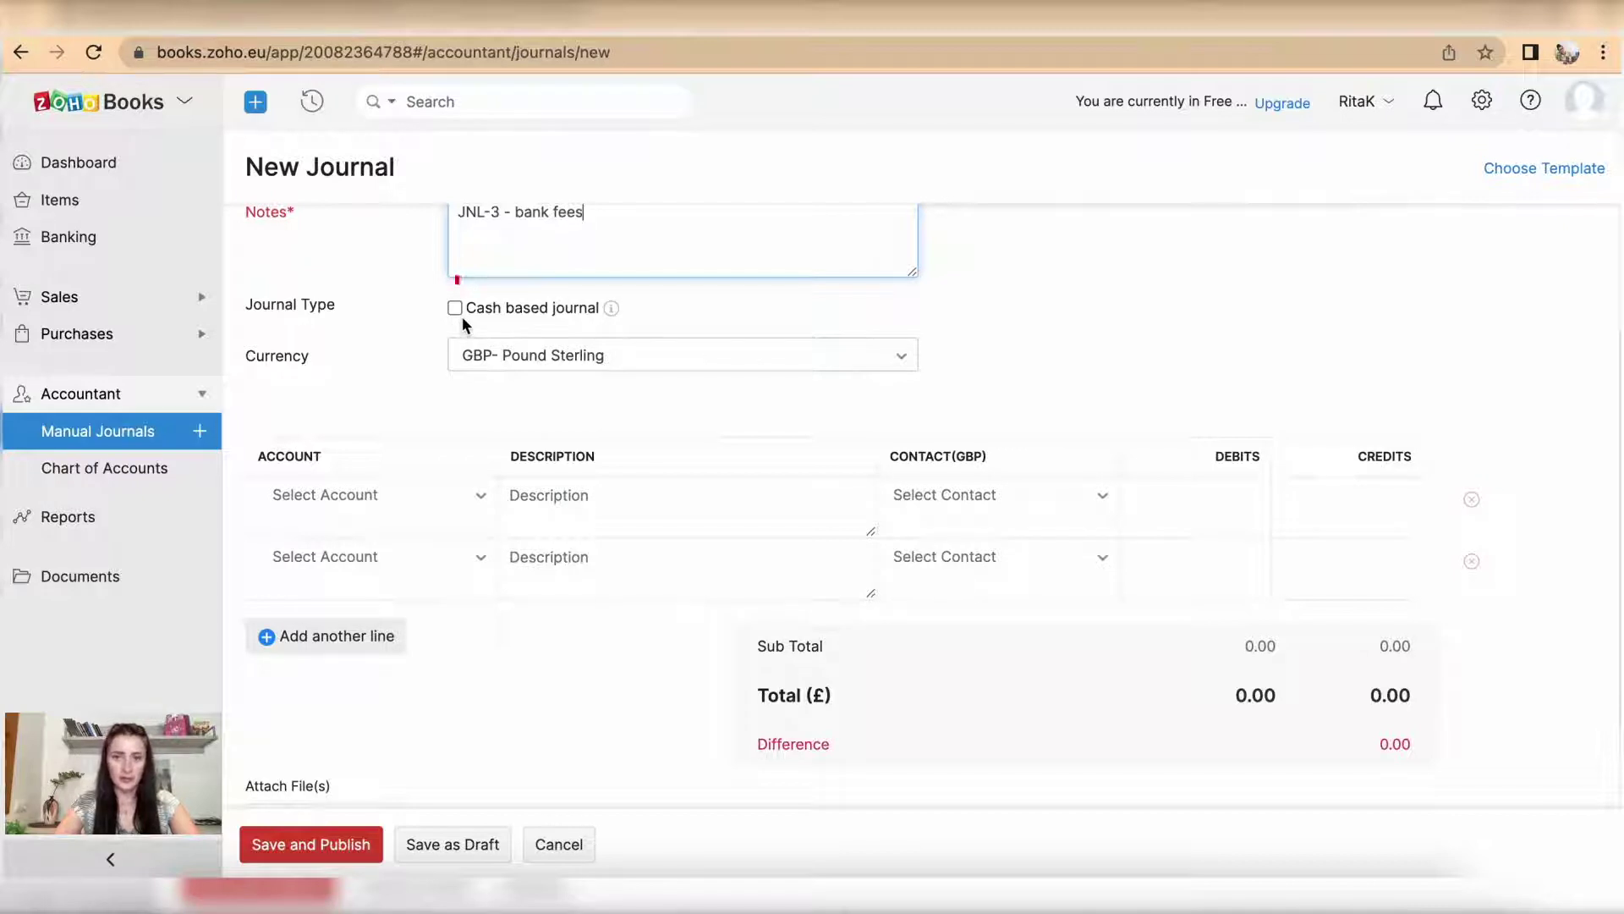
click(455, 308)
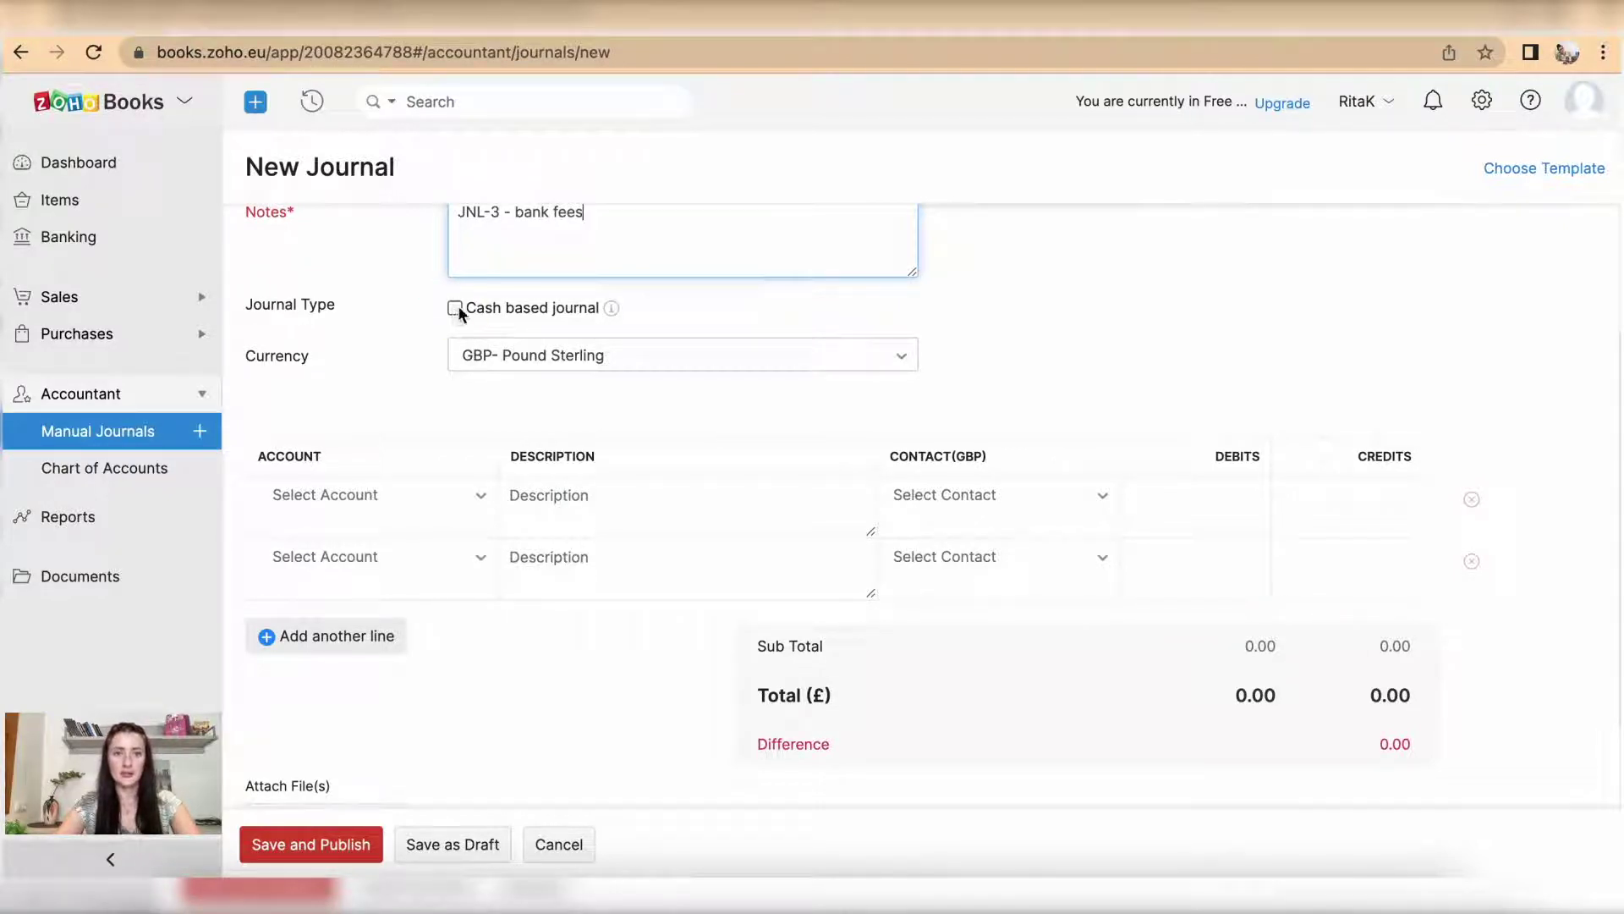
click(522, 357)
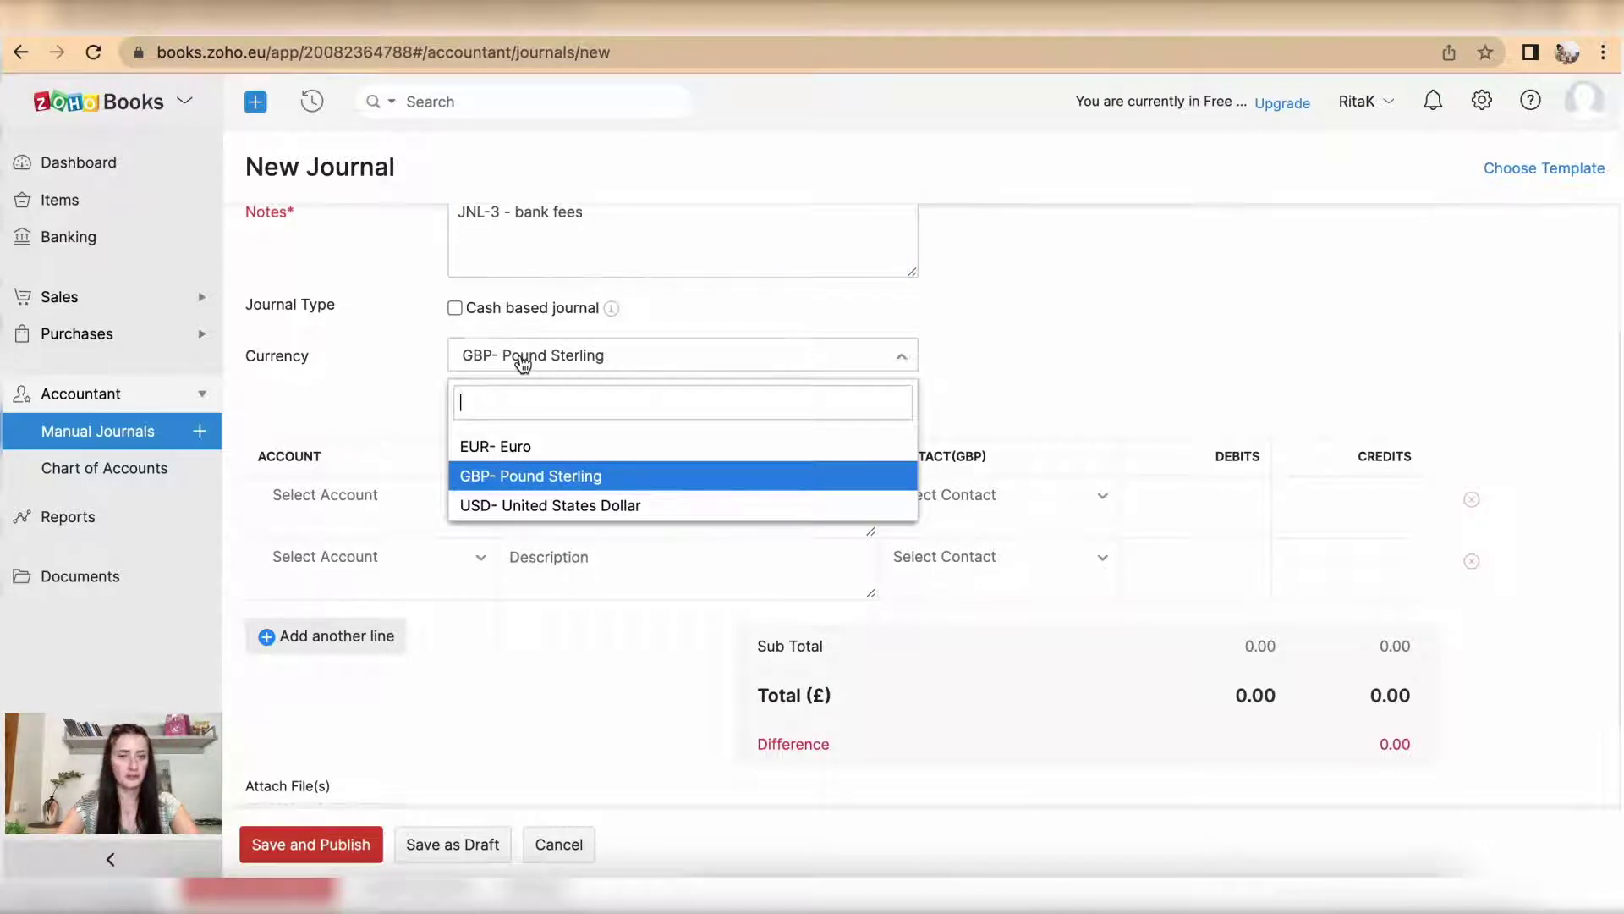
click(521, 359)
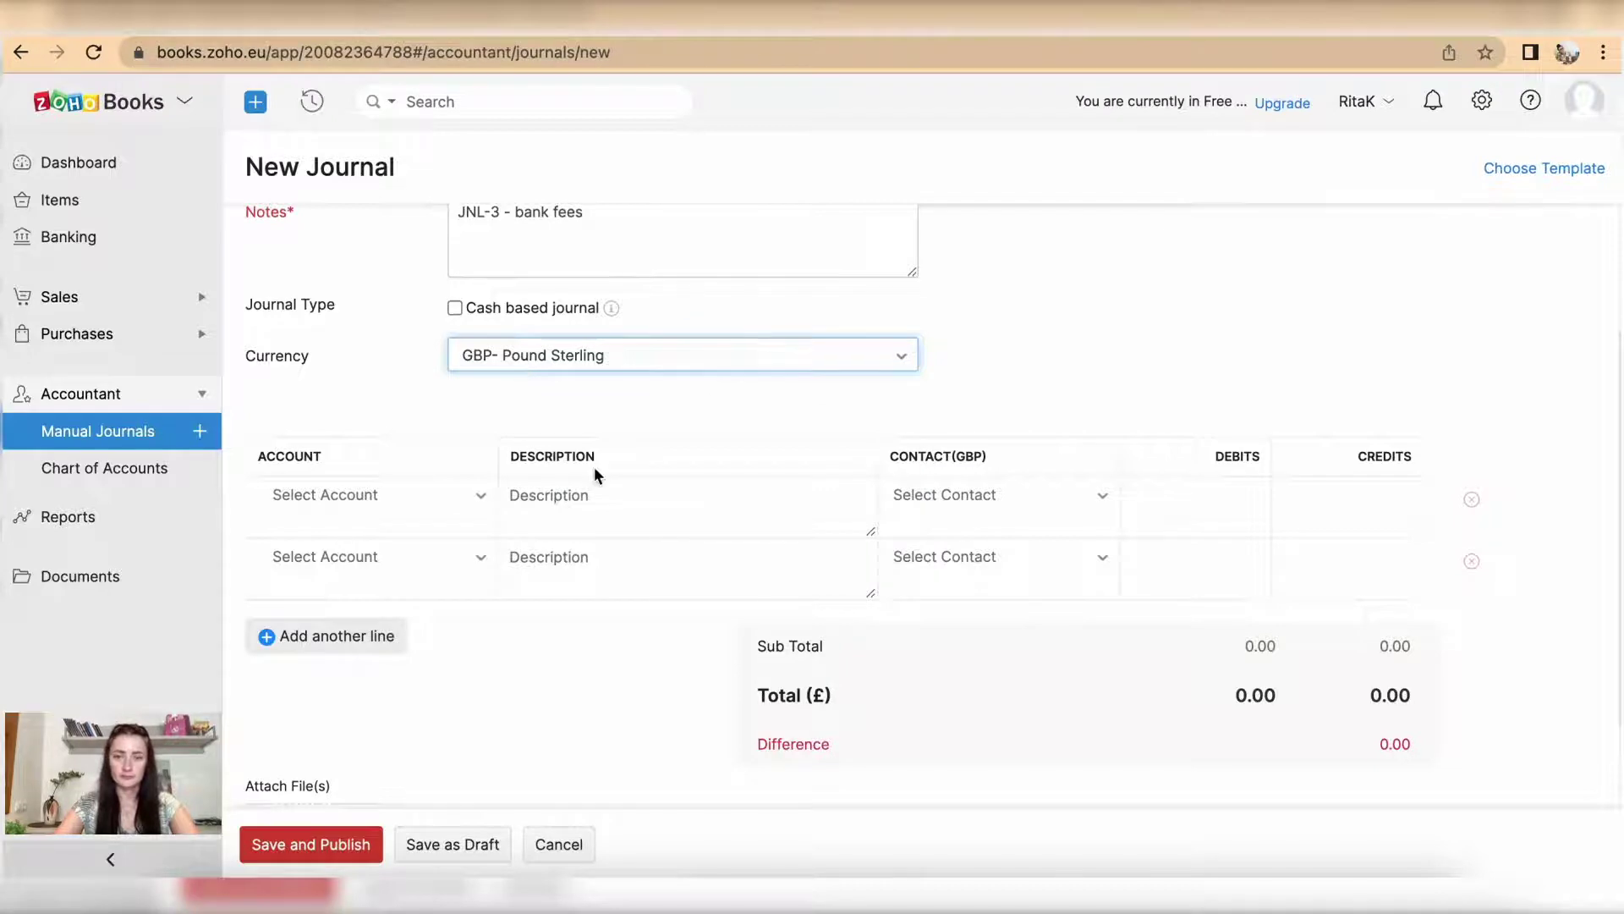
scroll(594, 472, down, 2)
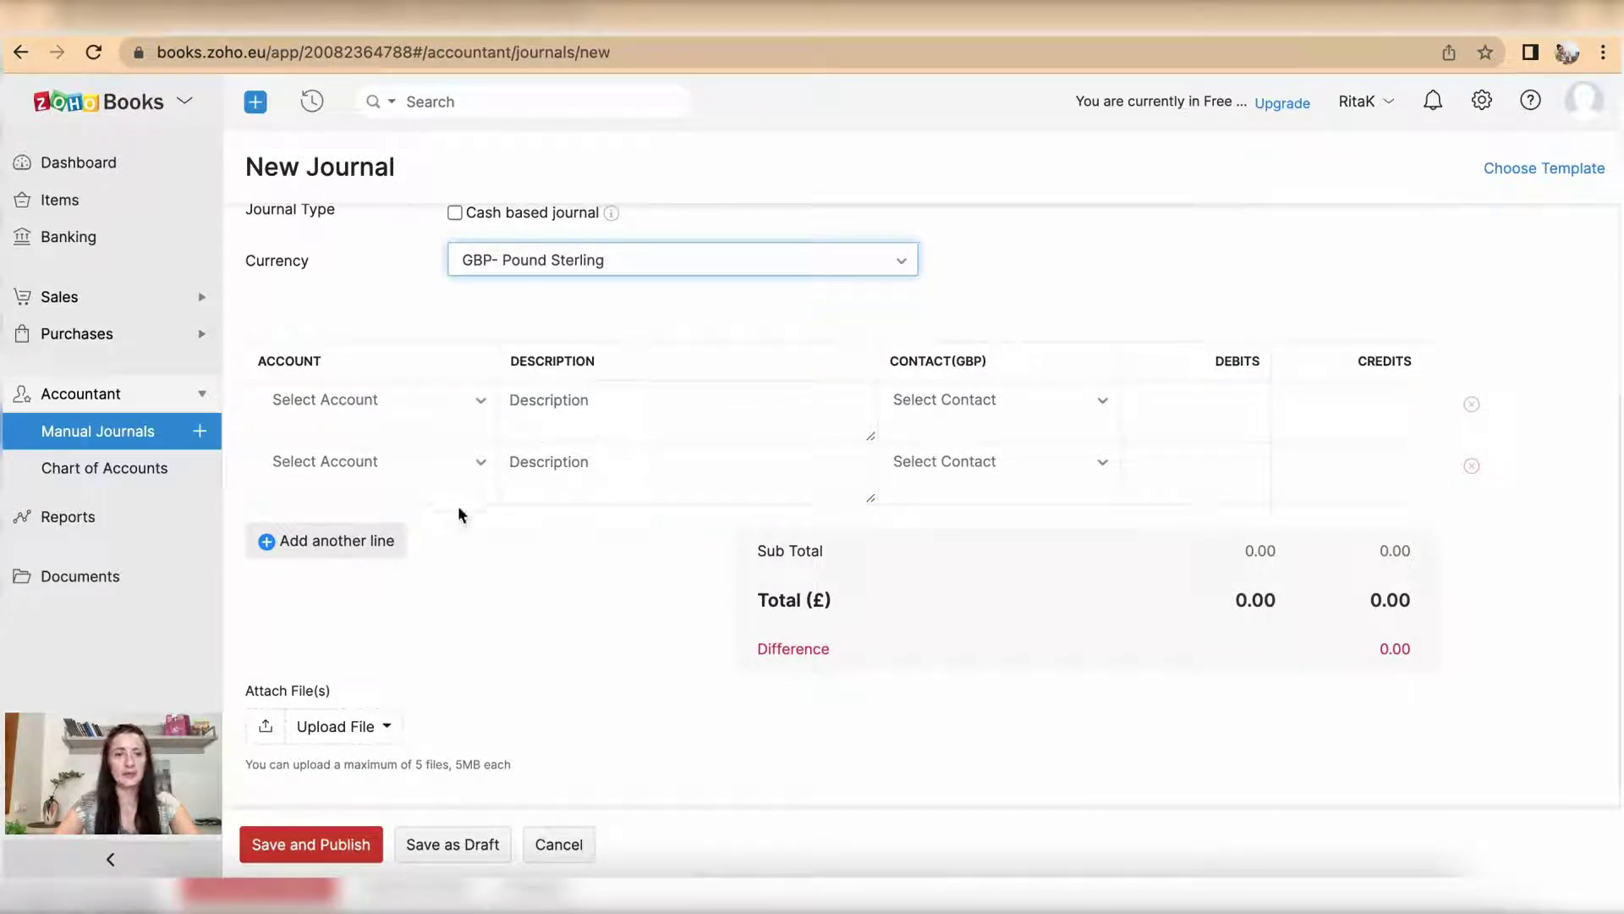
click(337, 545)
click(349, 601)
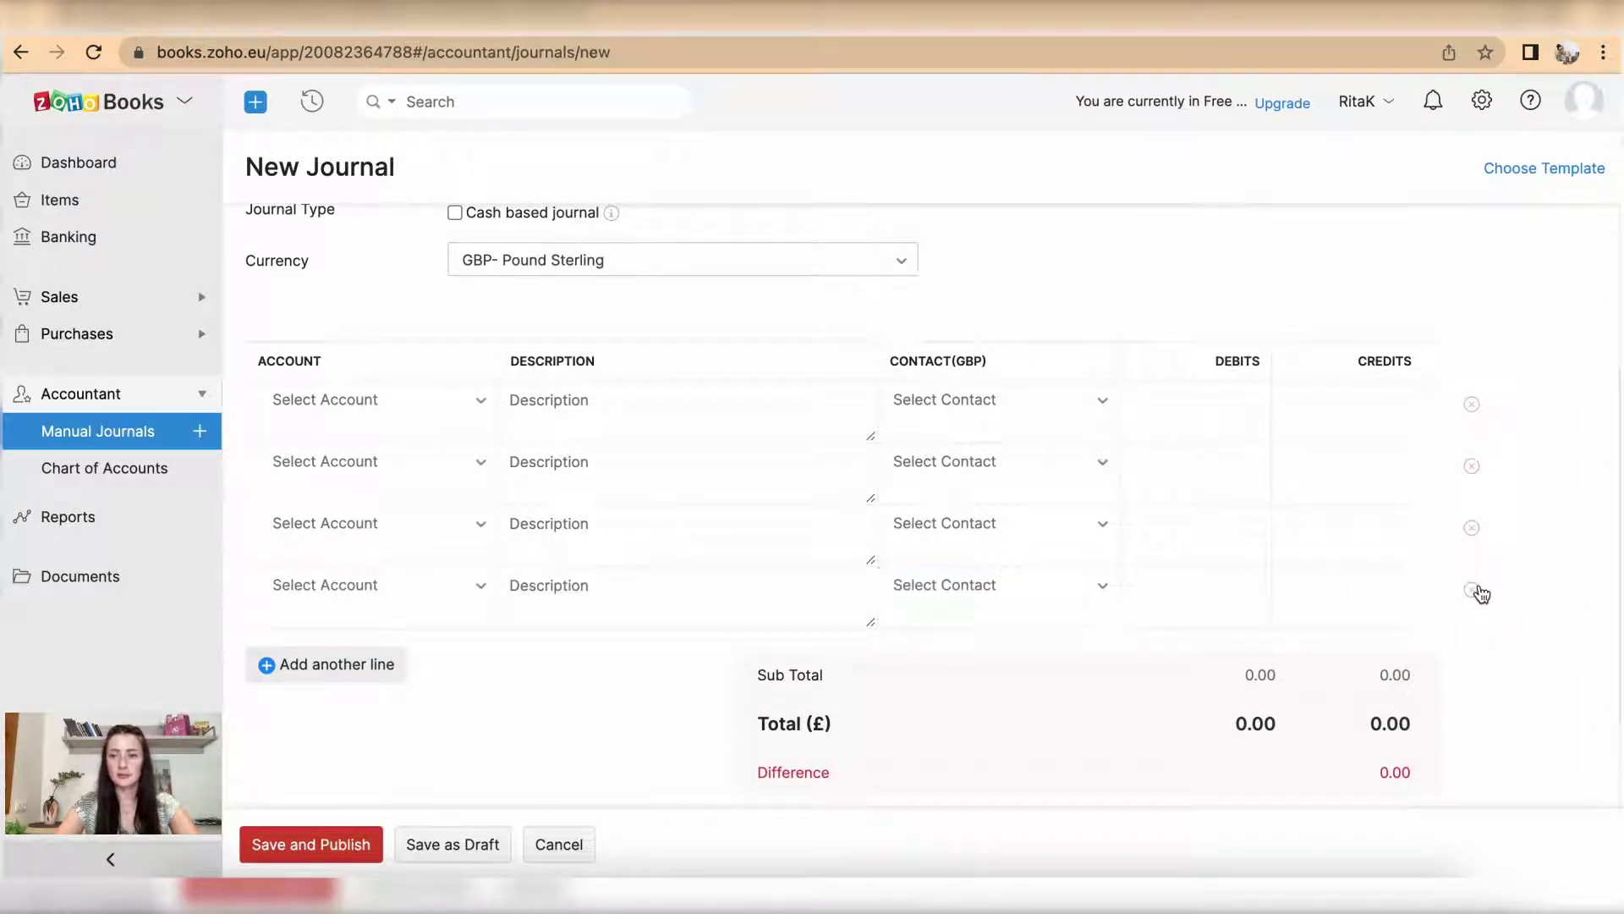
click(1472, 528)
click(1472, 529)
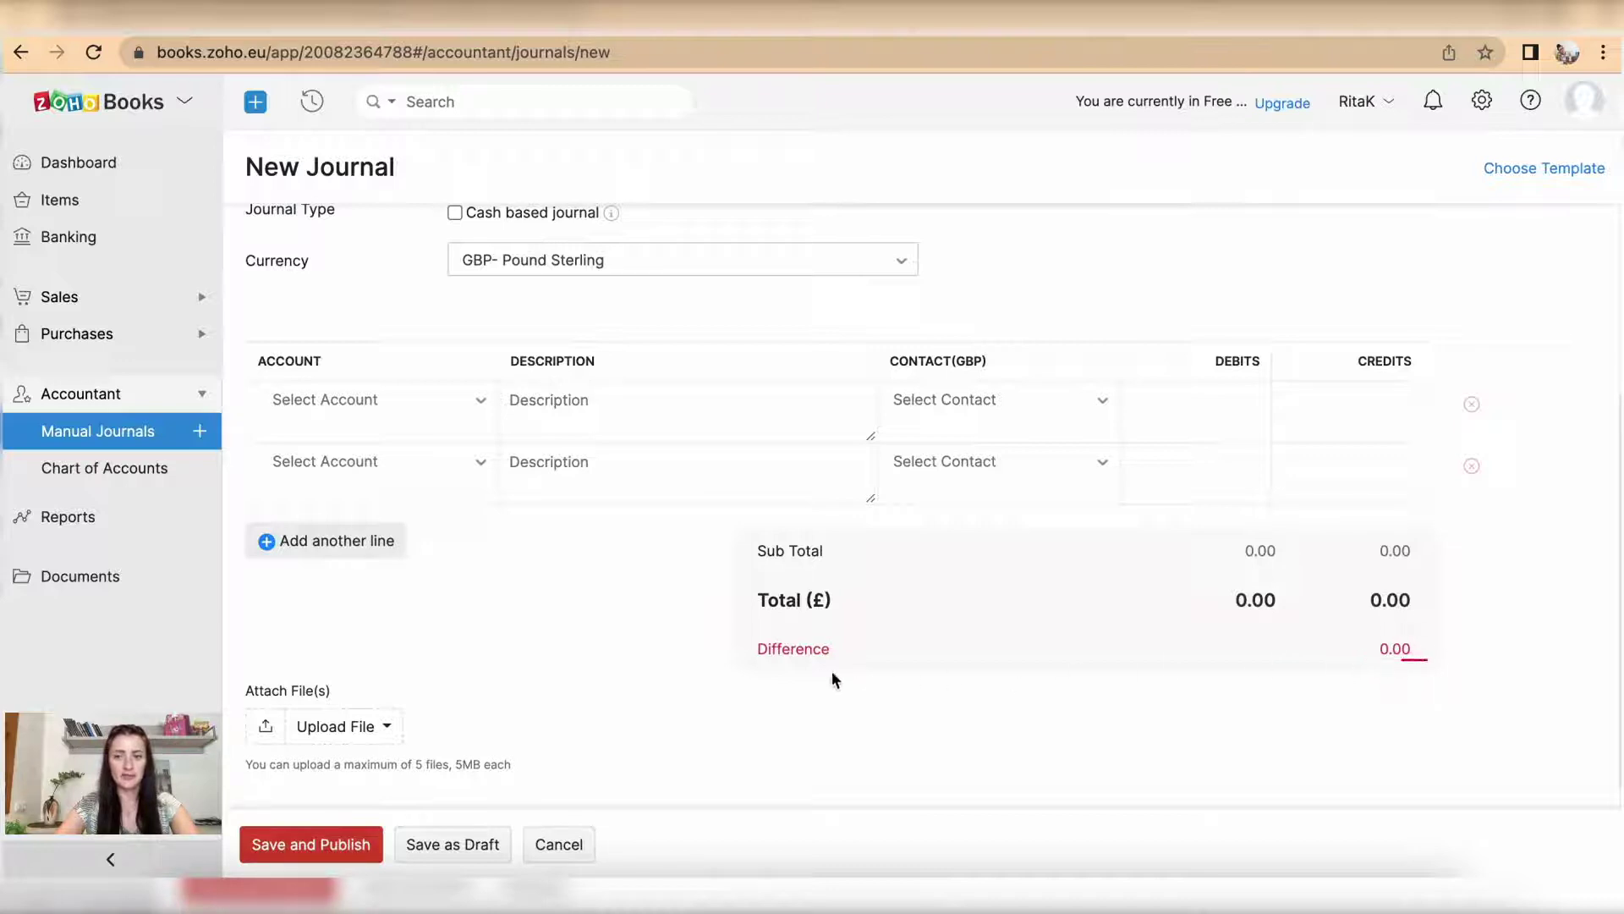
Fill the first line: Bank - Business account, description 'Bank fee', no contact, credit 10.
click(366, 410)
text(ban)
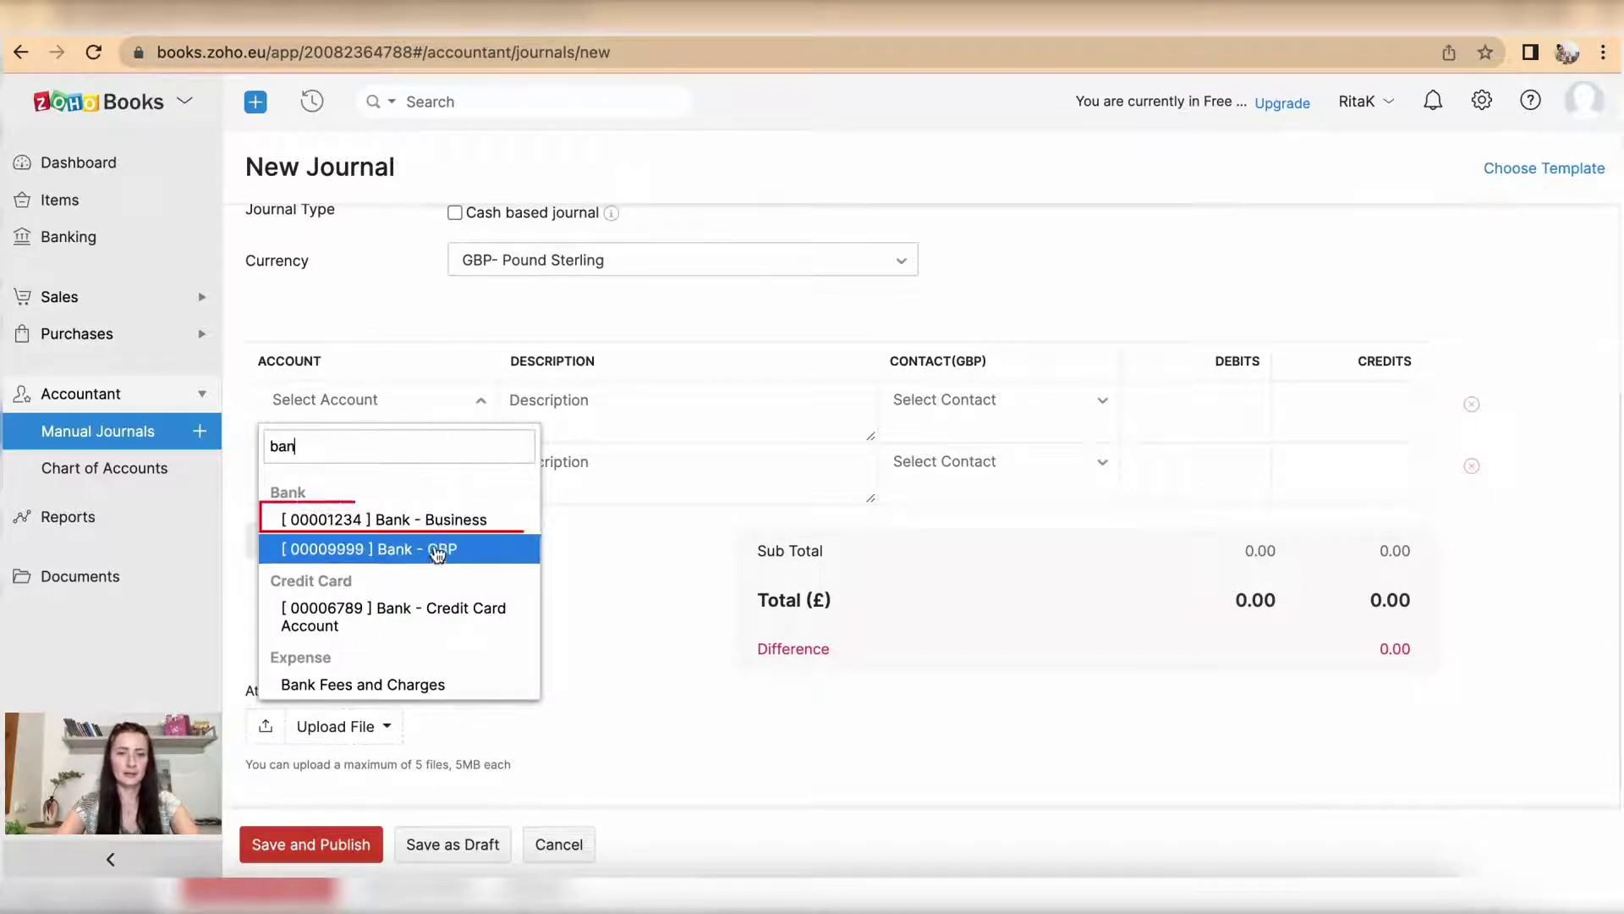
click(434, 523)
click(581, 414)
text(B)
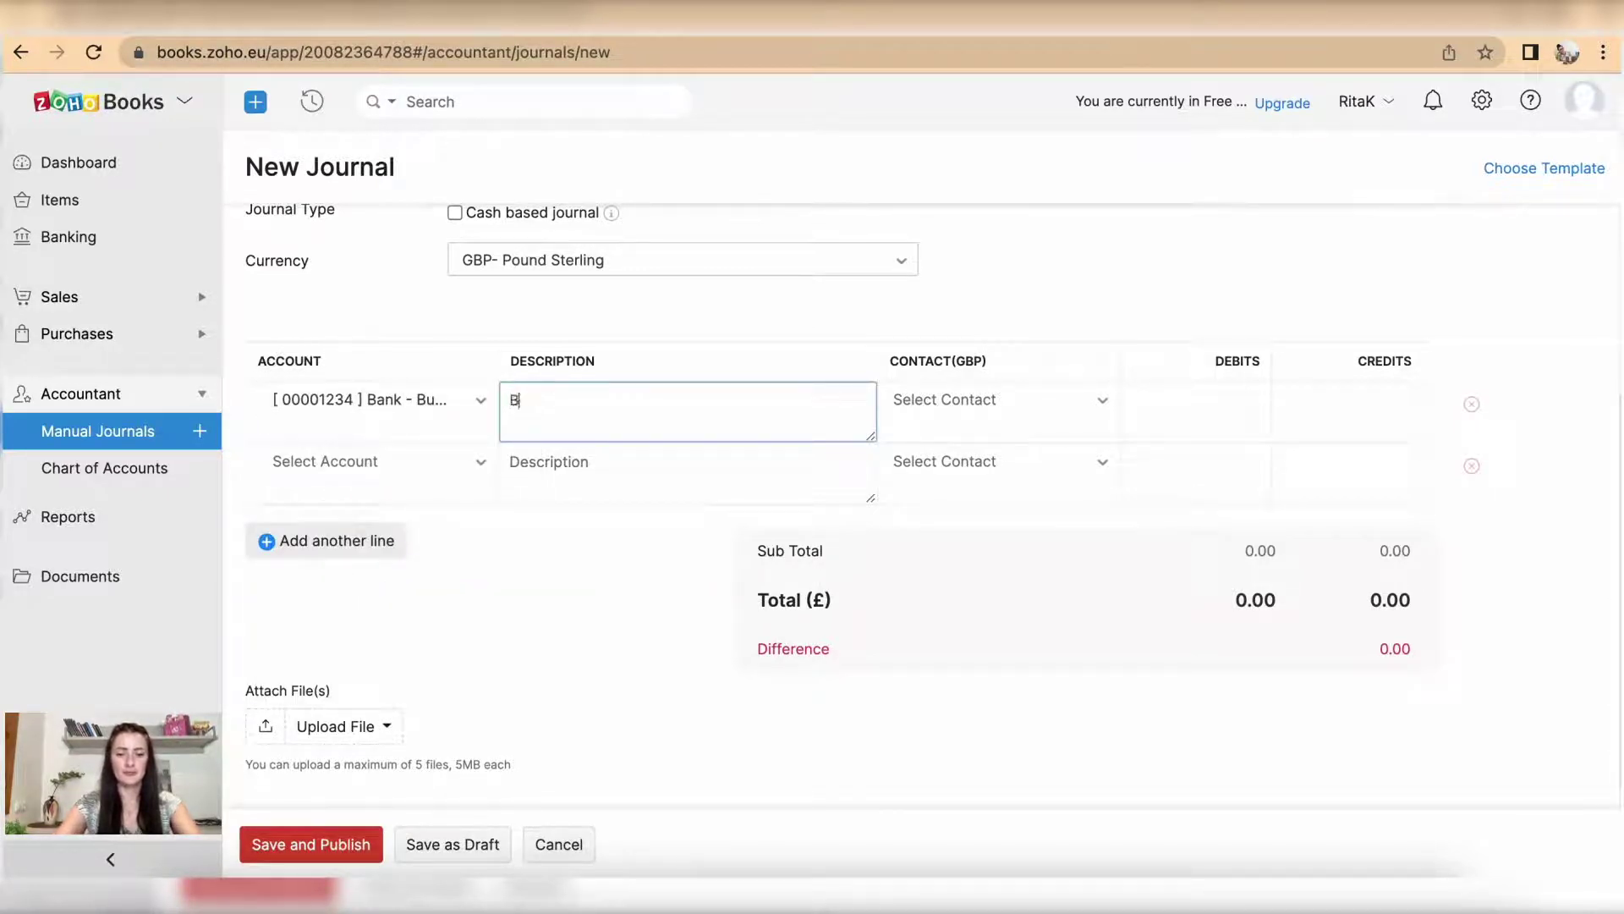
text(ank fees)
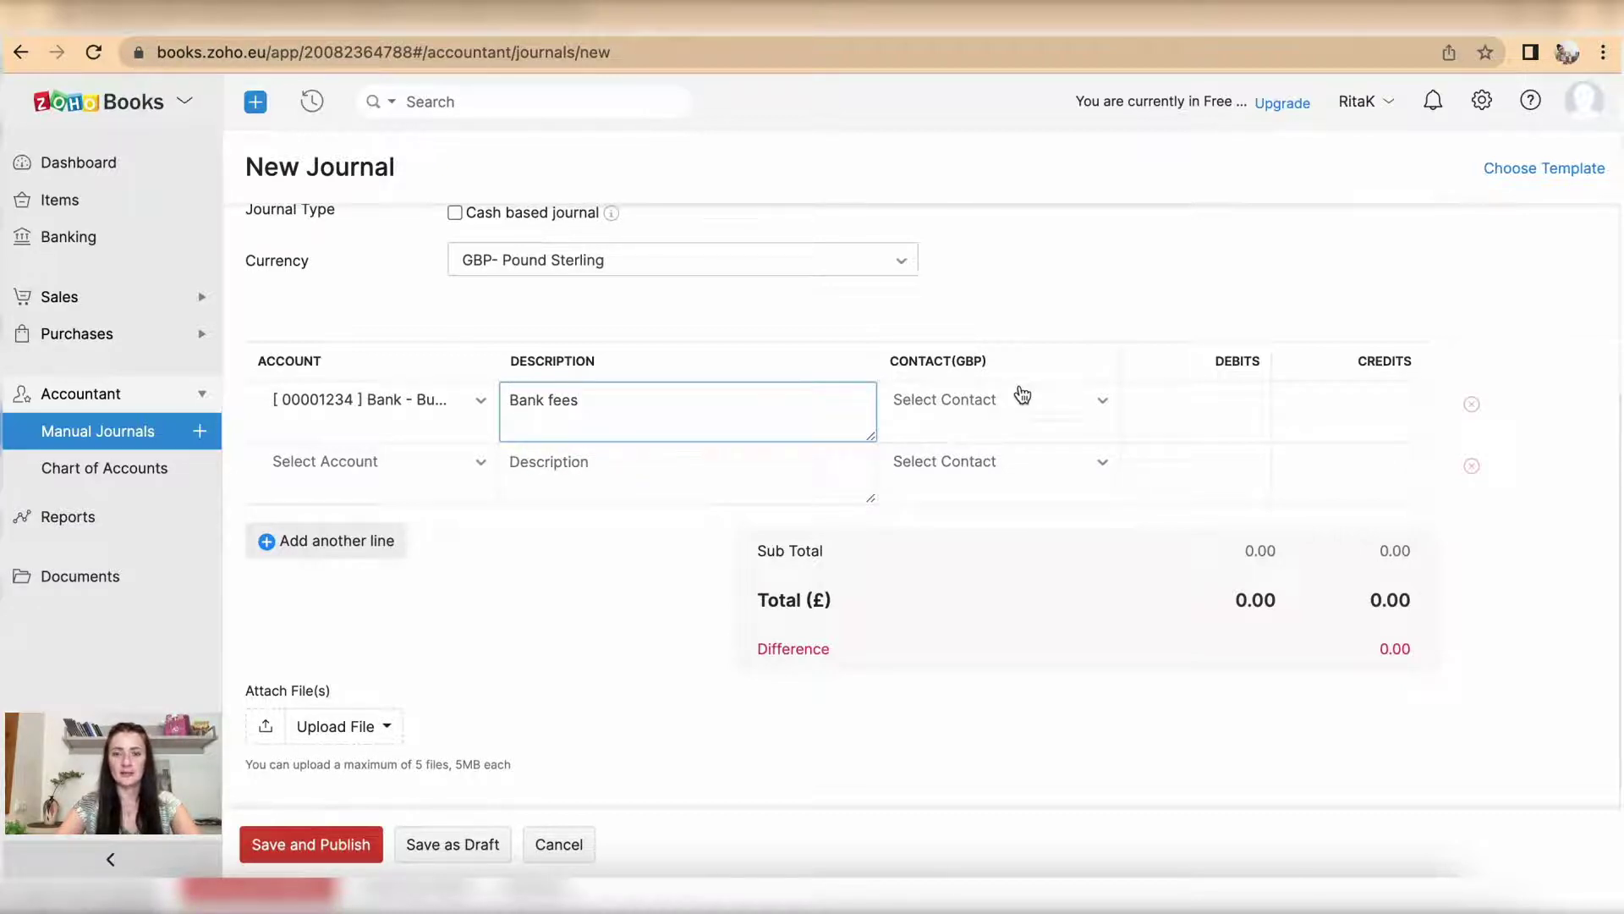
click(996, 409)
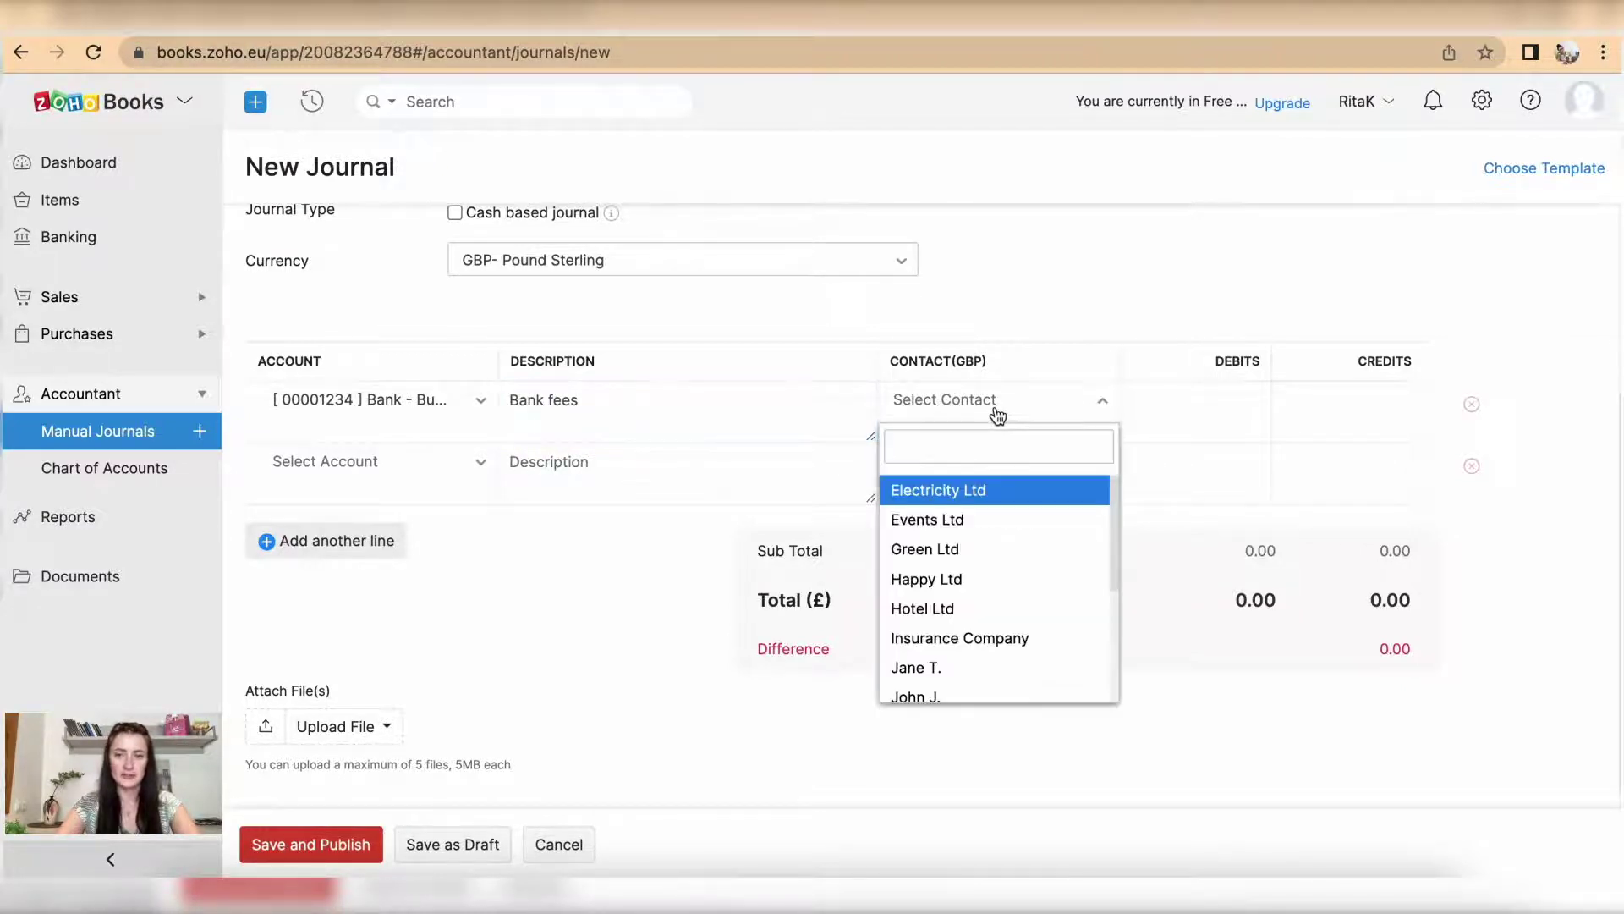
click(997, 412)
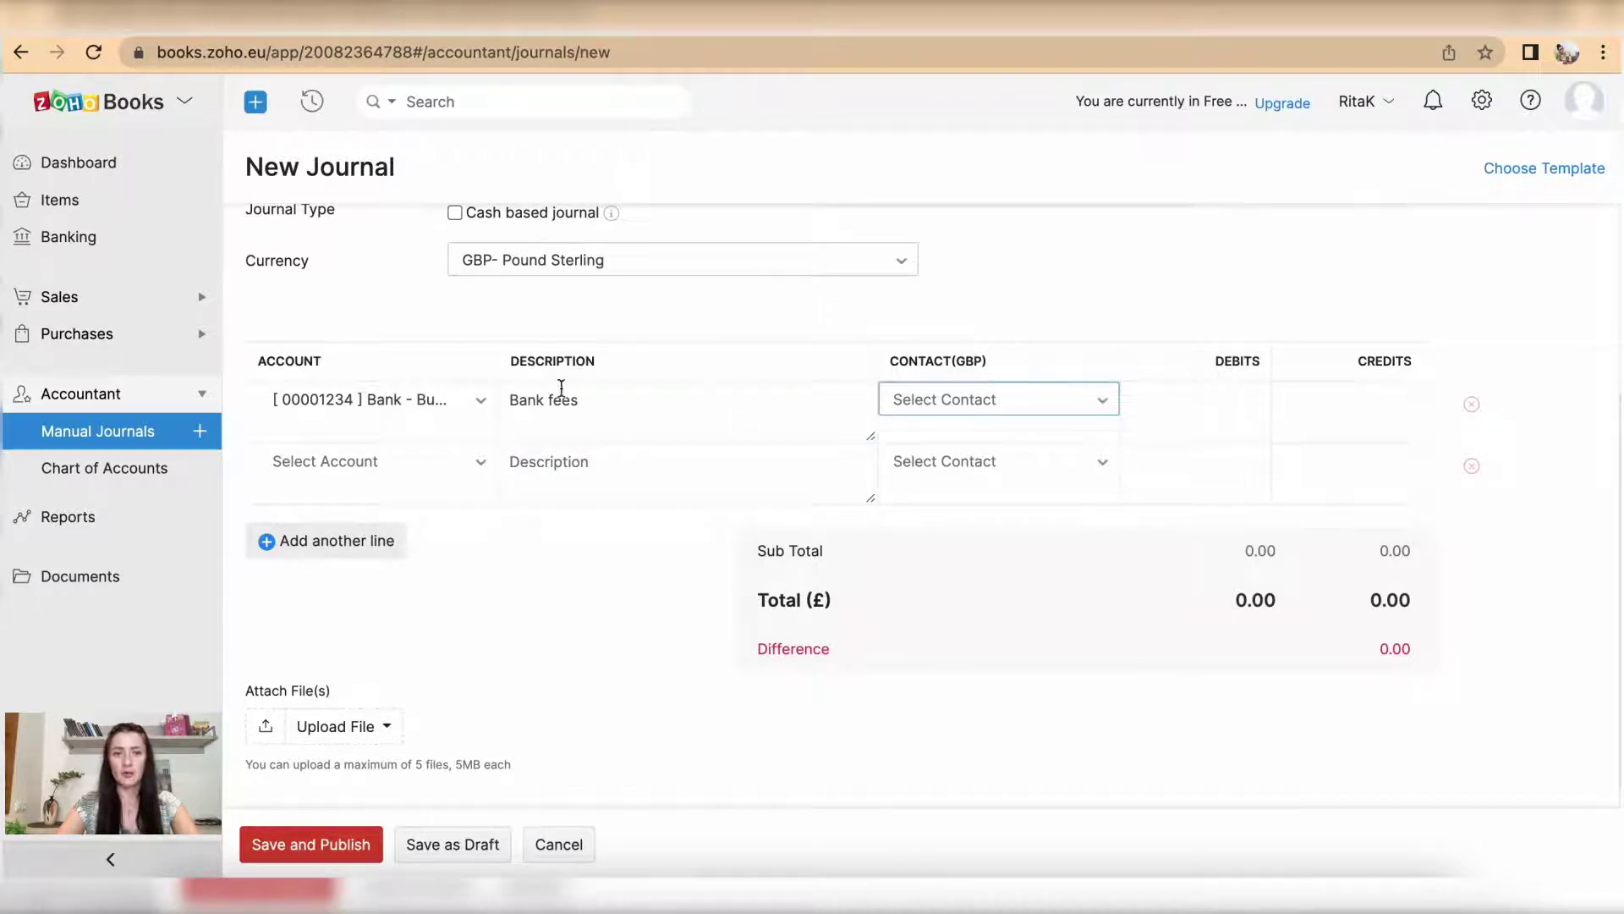
click(1331, 406)
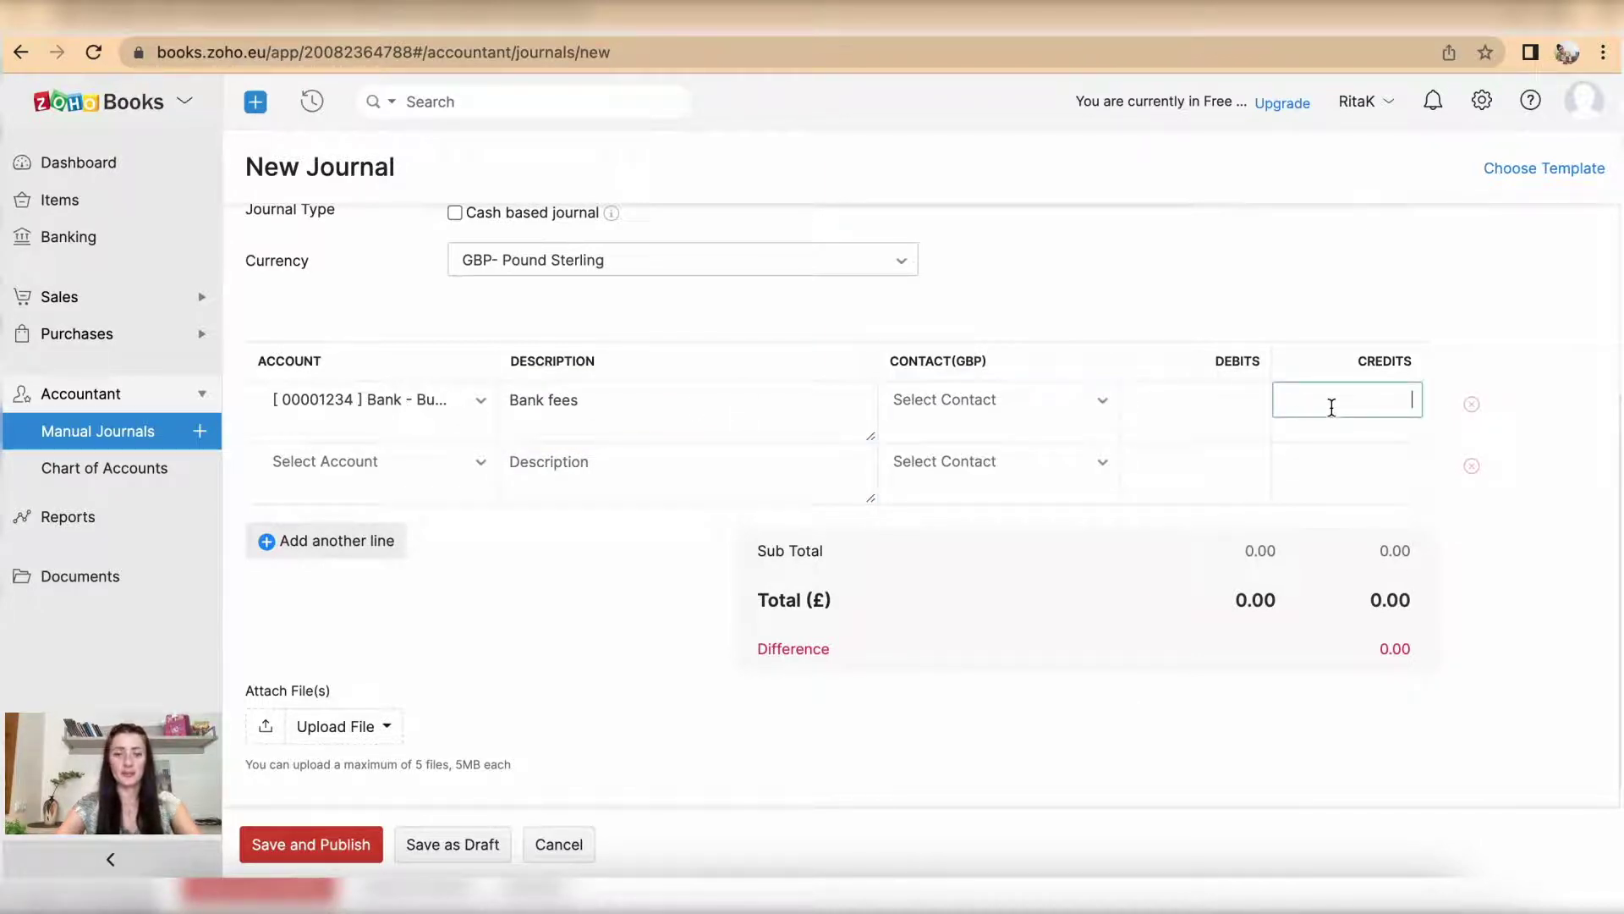
text(10)
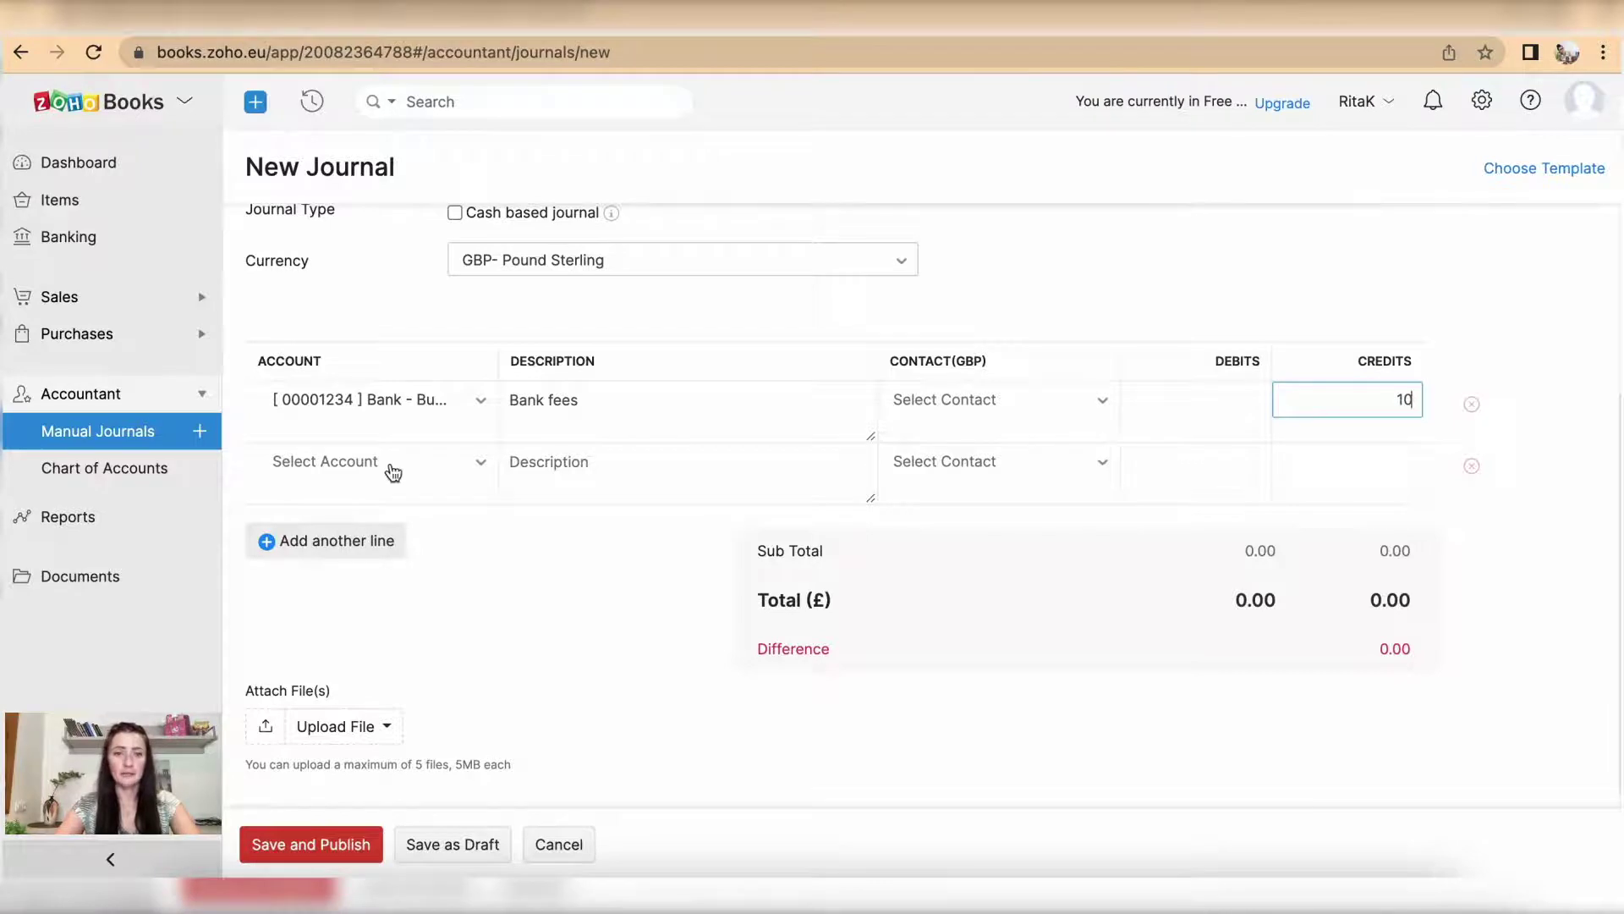
Fill the second line: Bank Fees and Charges account, description 'Bank fees', debit 10.
click(393, 472)
text(bank)
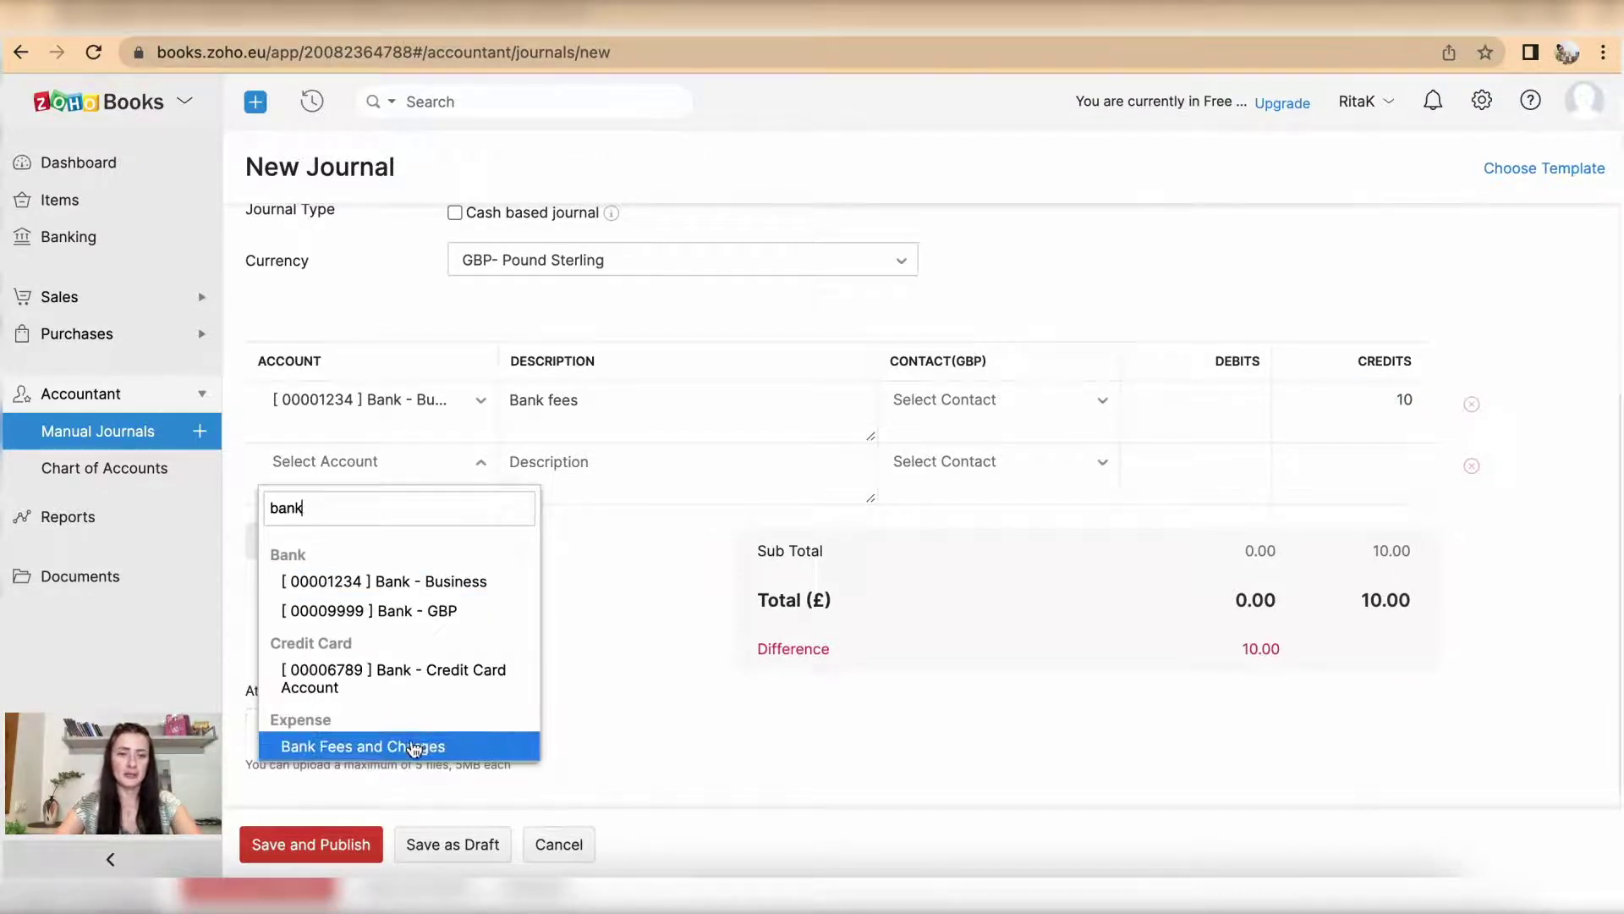
click(417, 746)
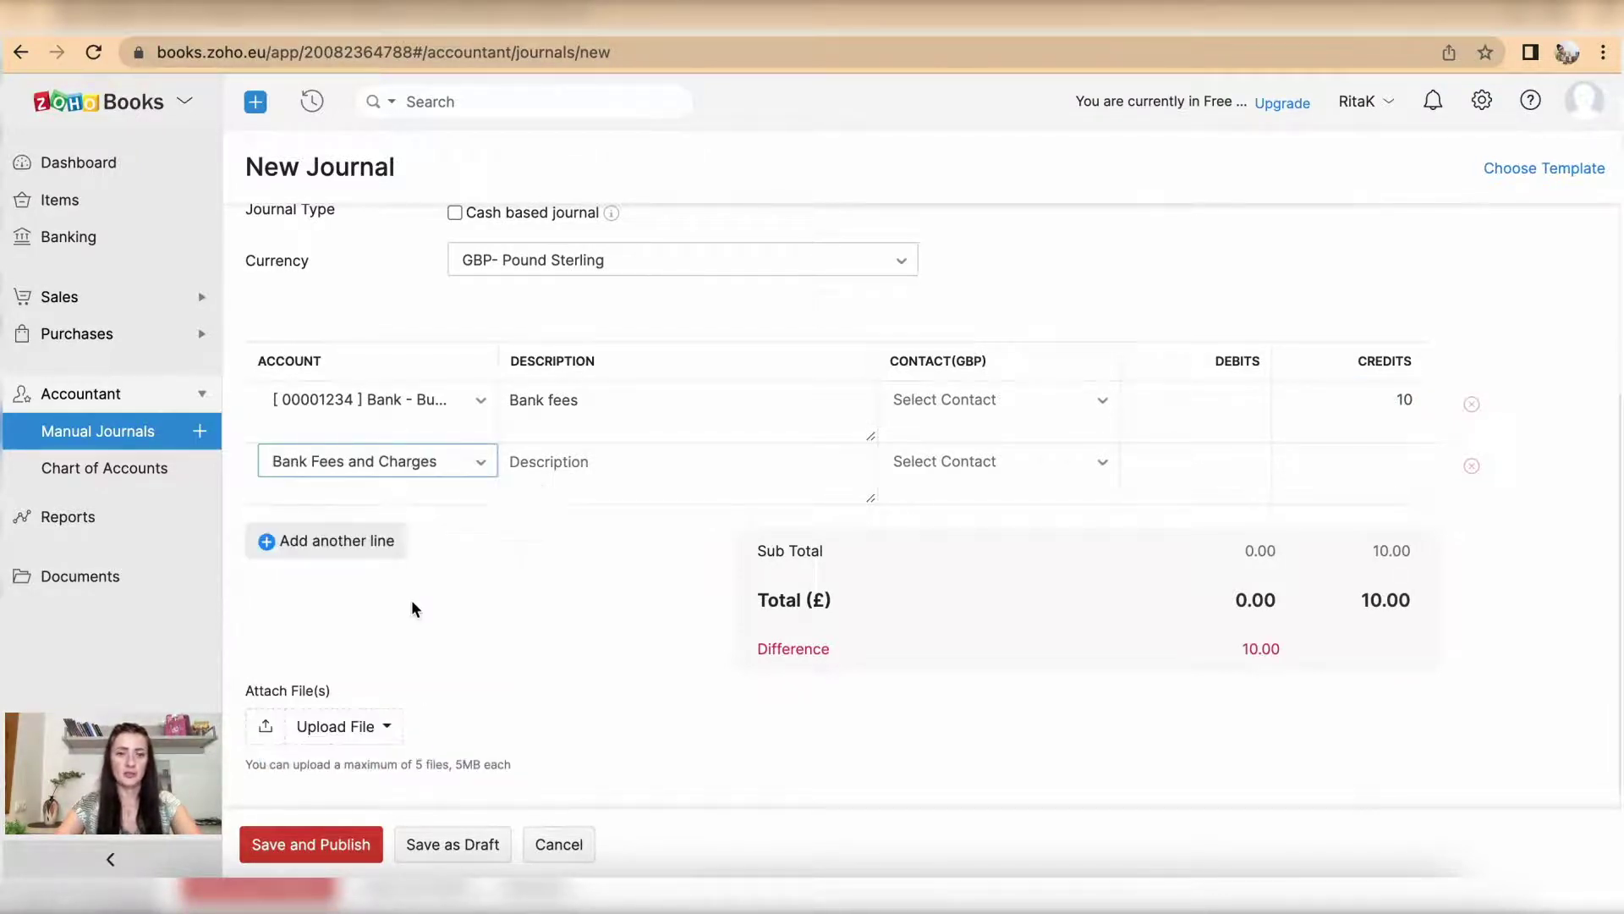
click(574, 462)
text(Ban)
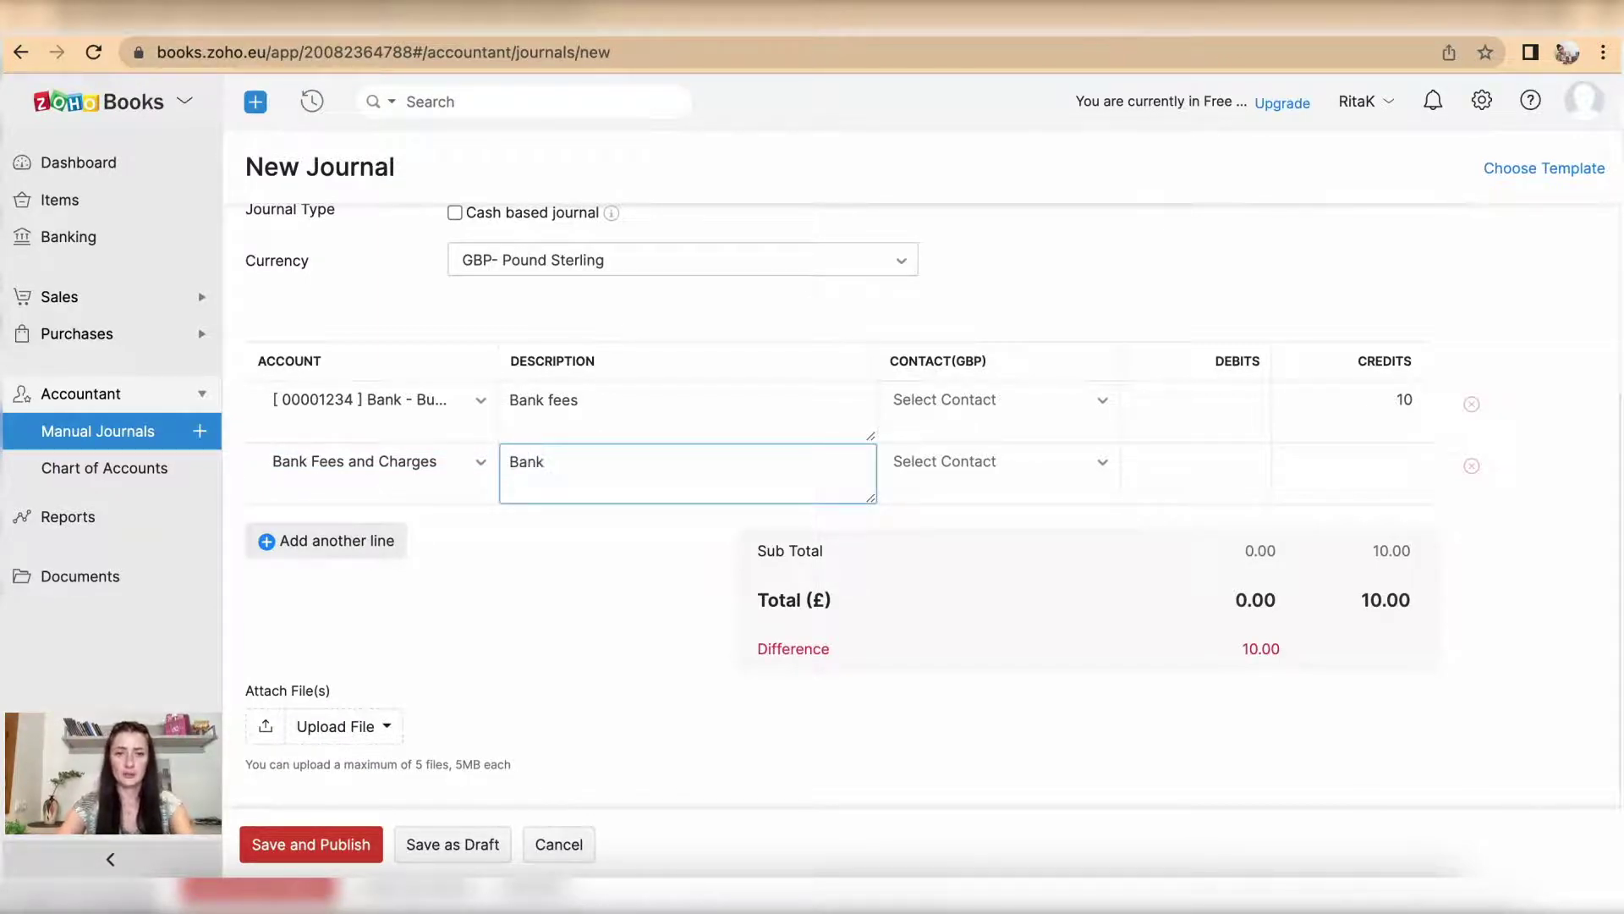
text(k)
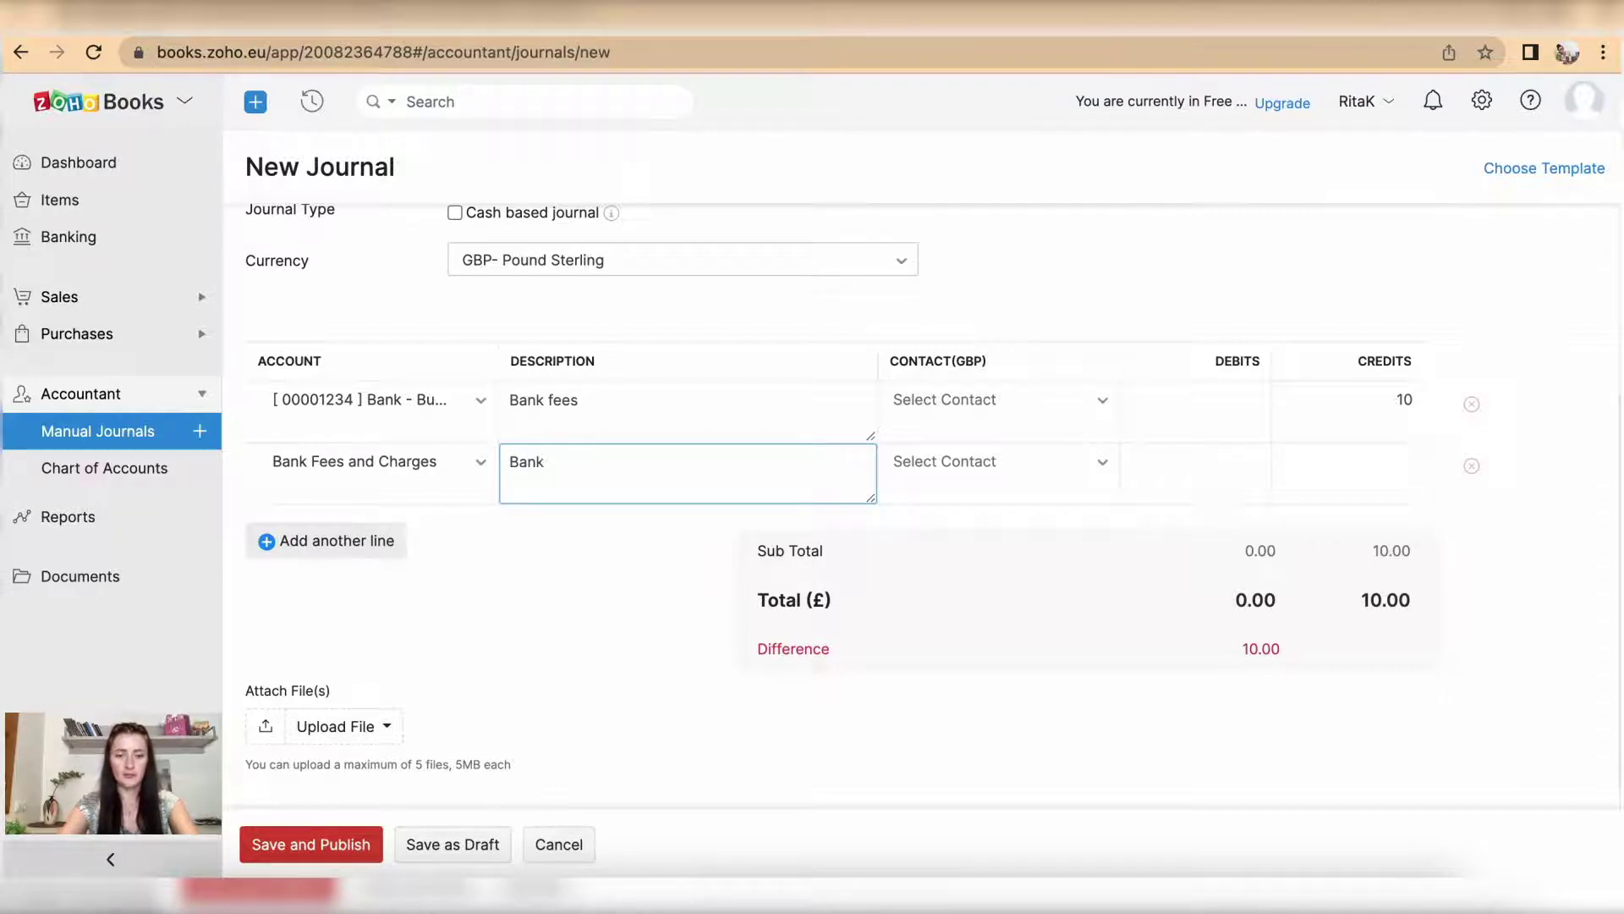
text( fees)
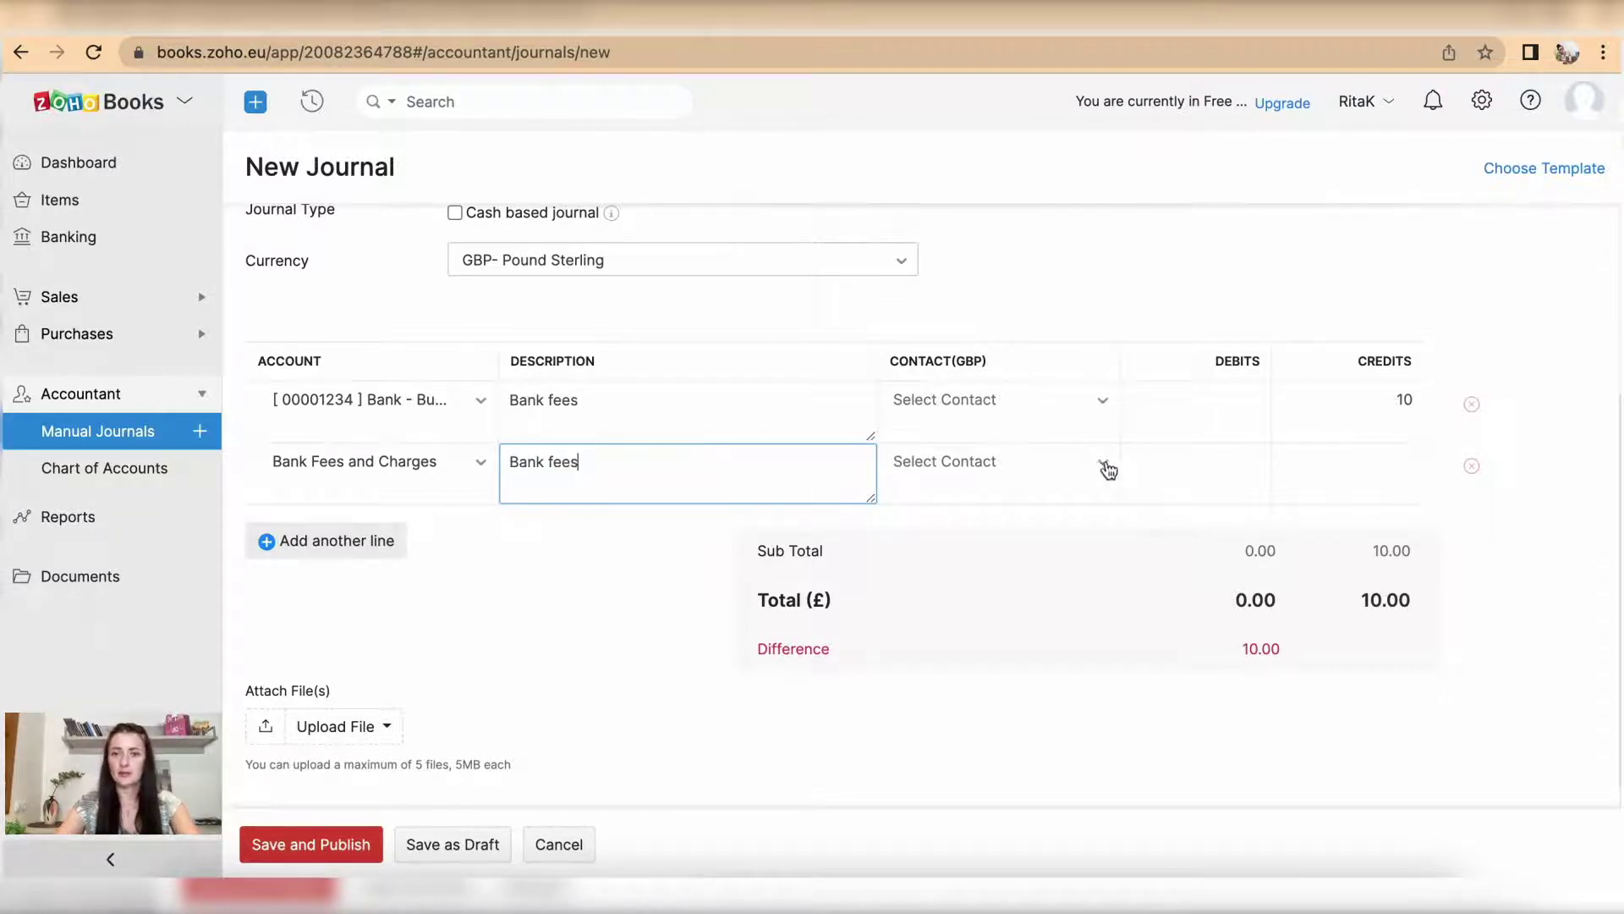
click(1193, 475)
text(10)
click(1415, 684)
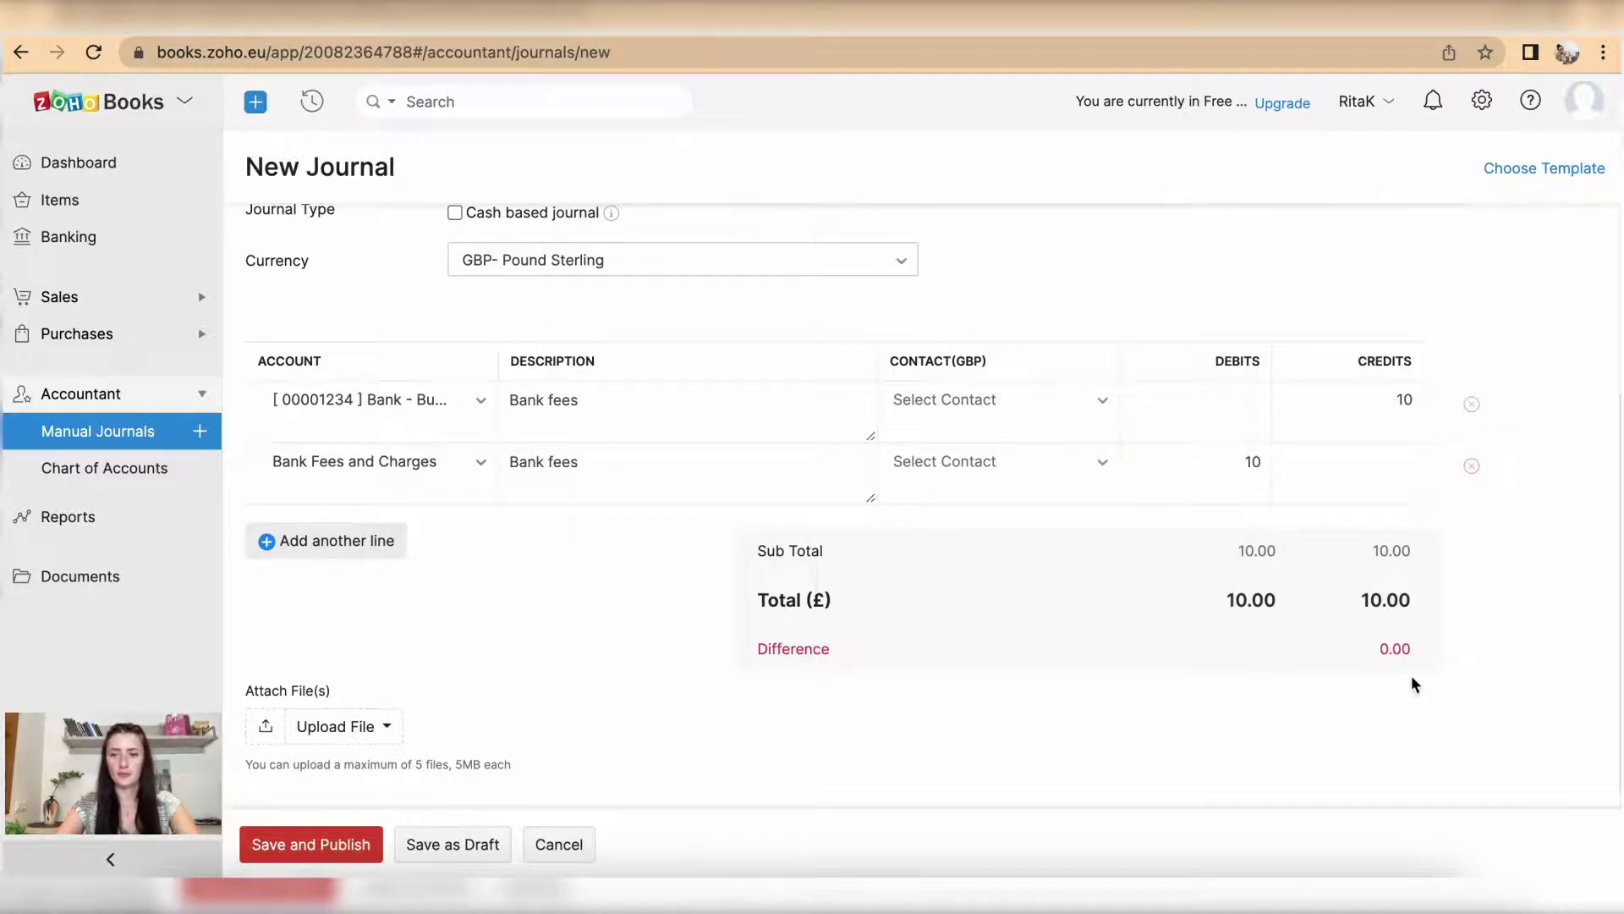
Save and publish journal JNL-3, then reopen it from the Manual Journals list.
scroll(537, 664, down, 1)
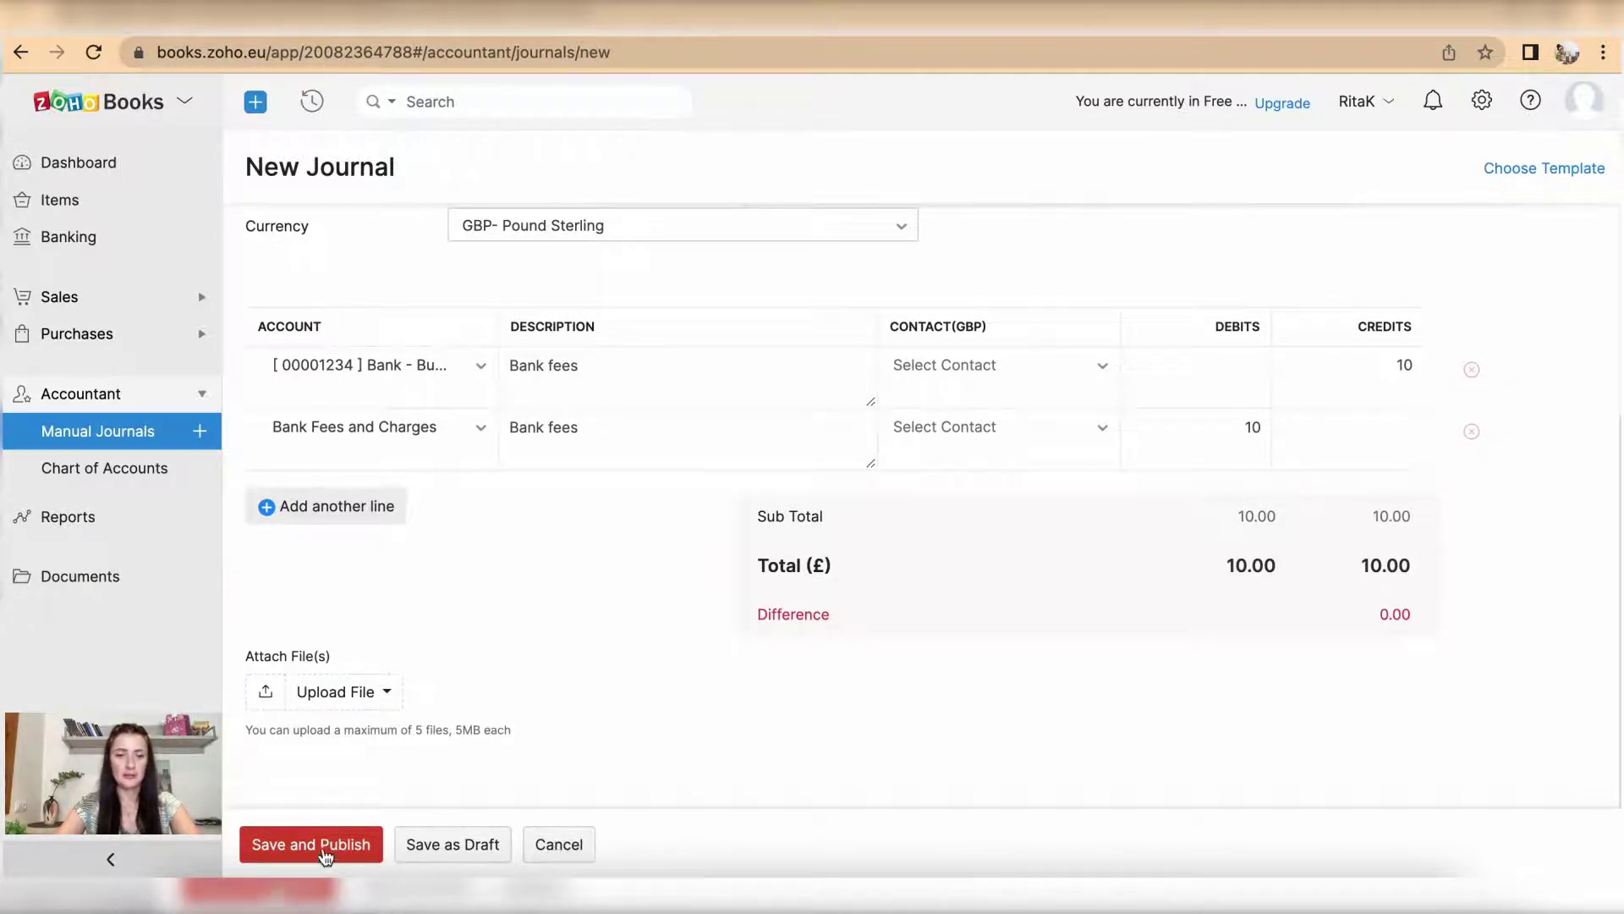
click(323, 853)
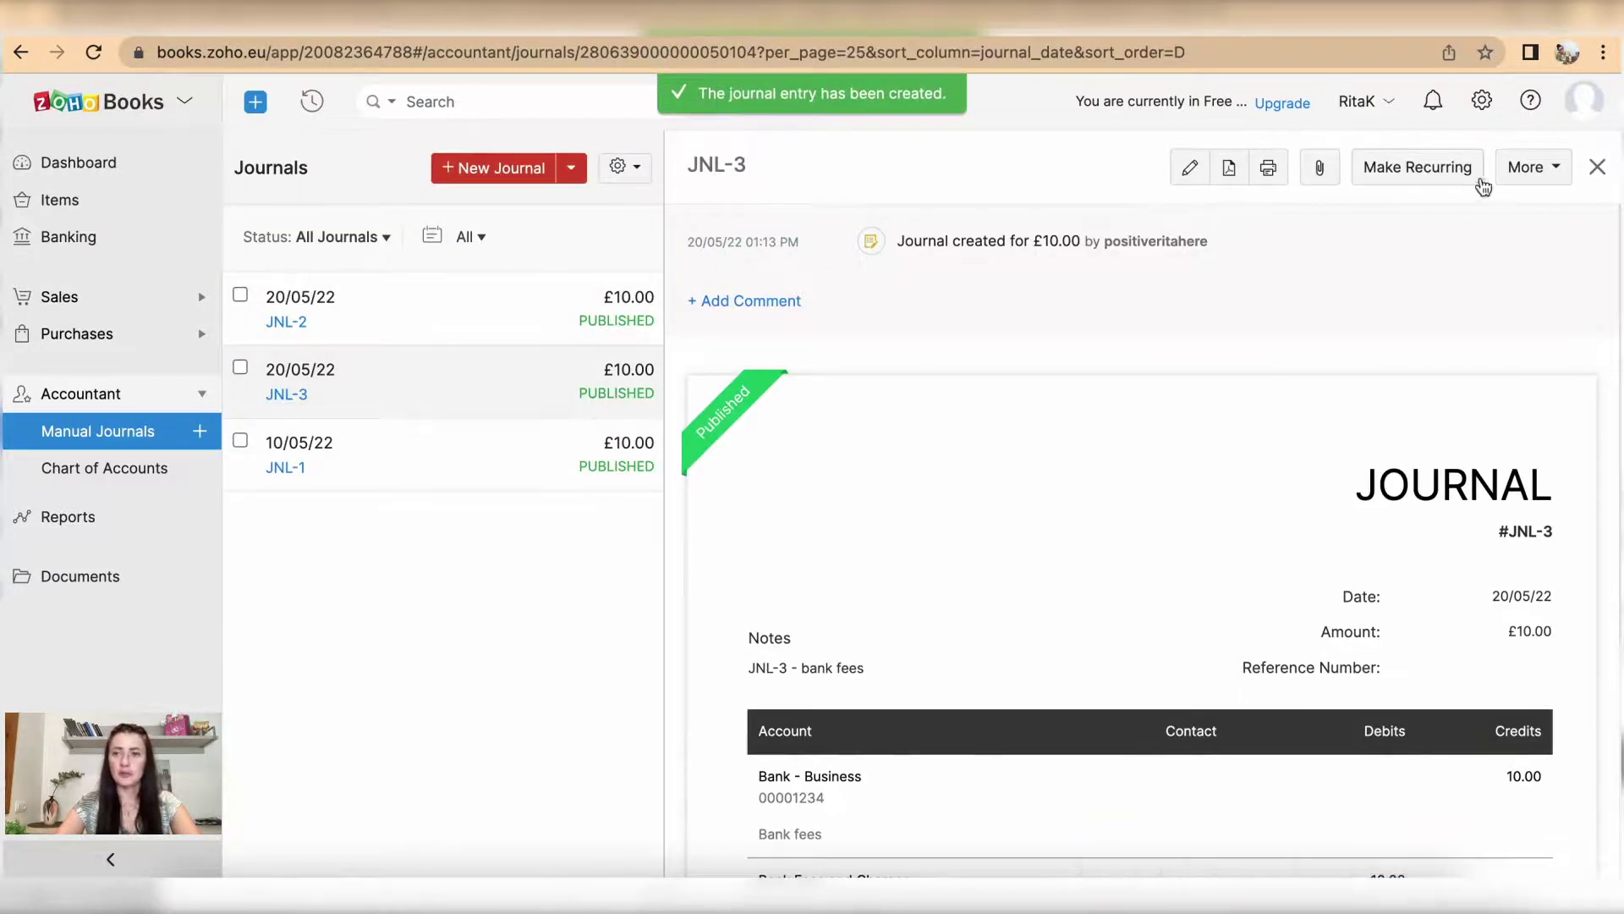
click(1597, 167)
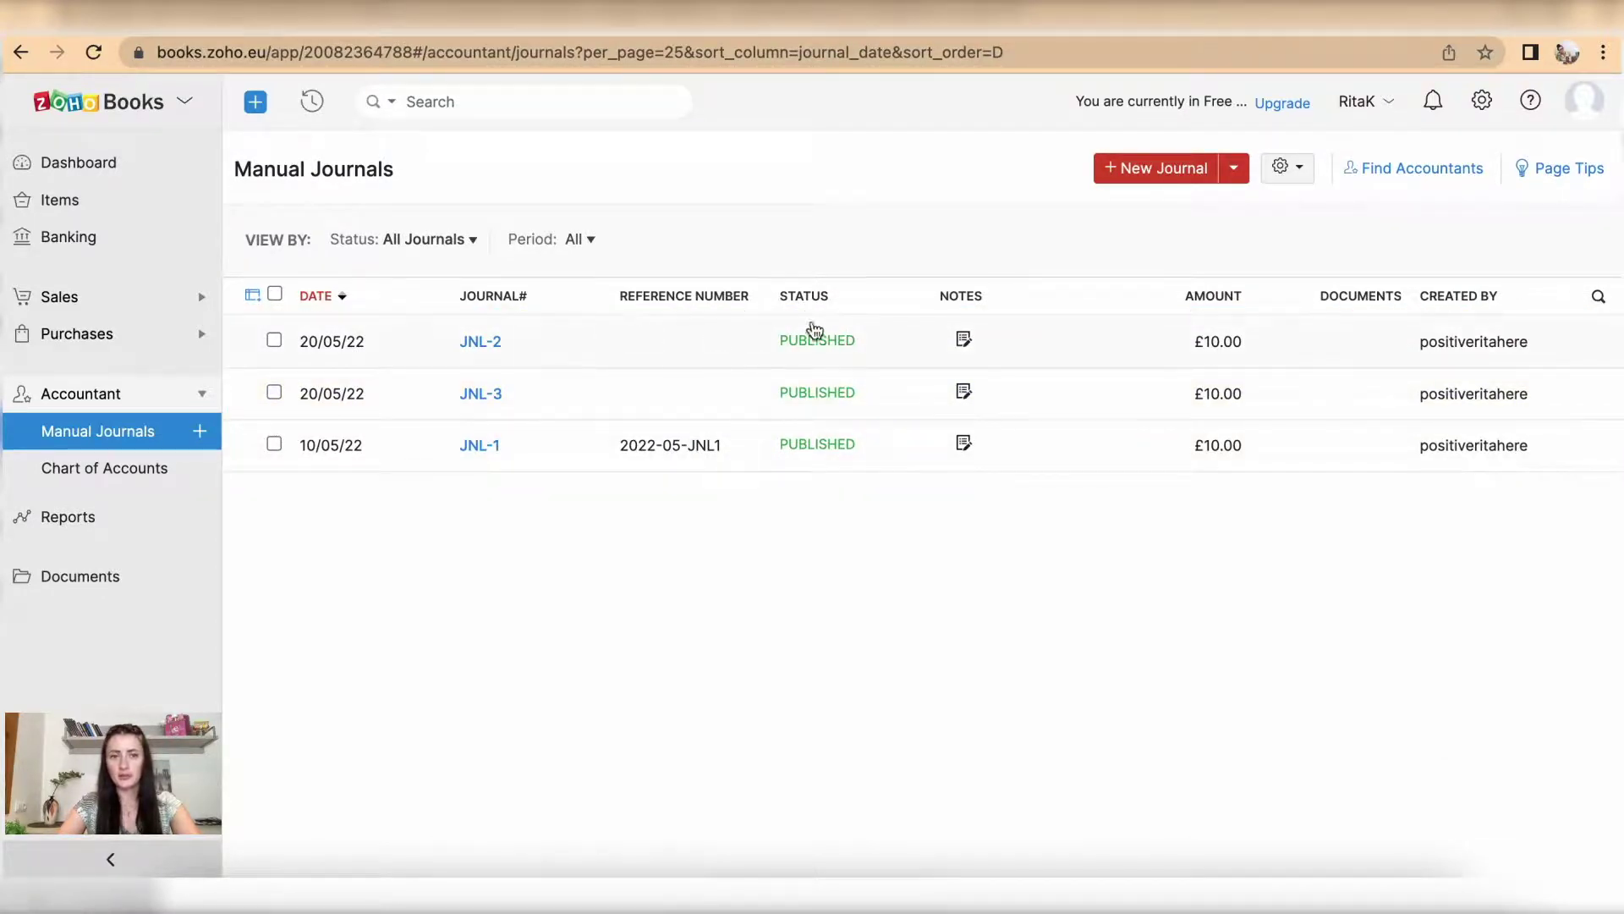
click(839, 402)
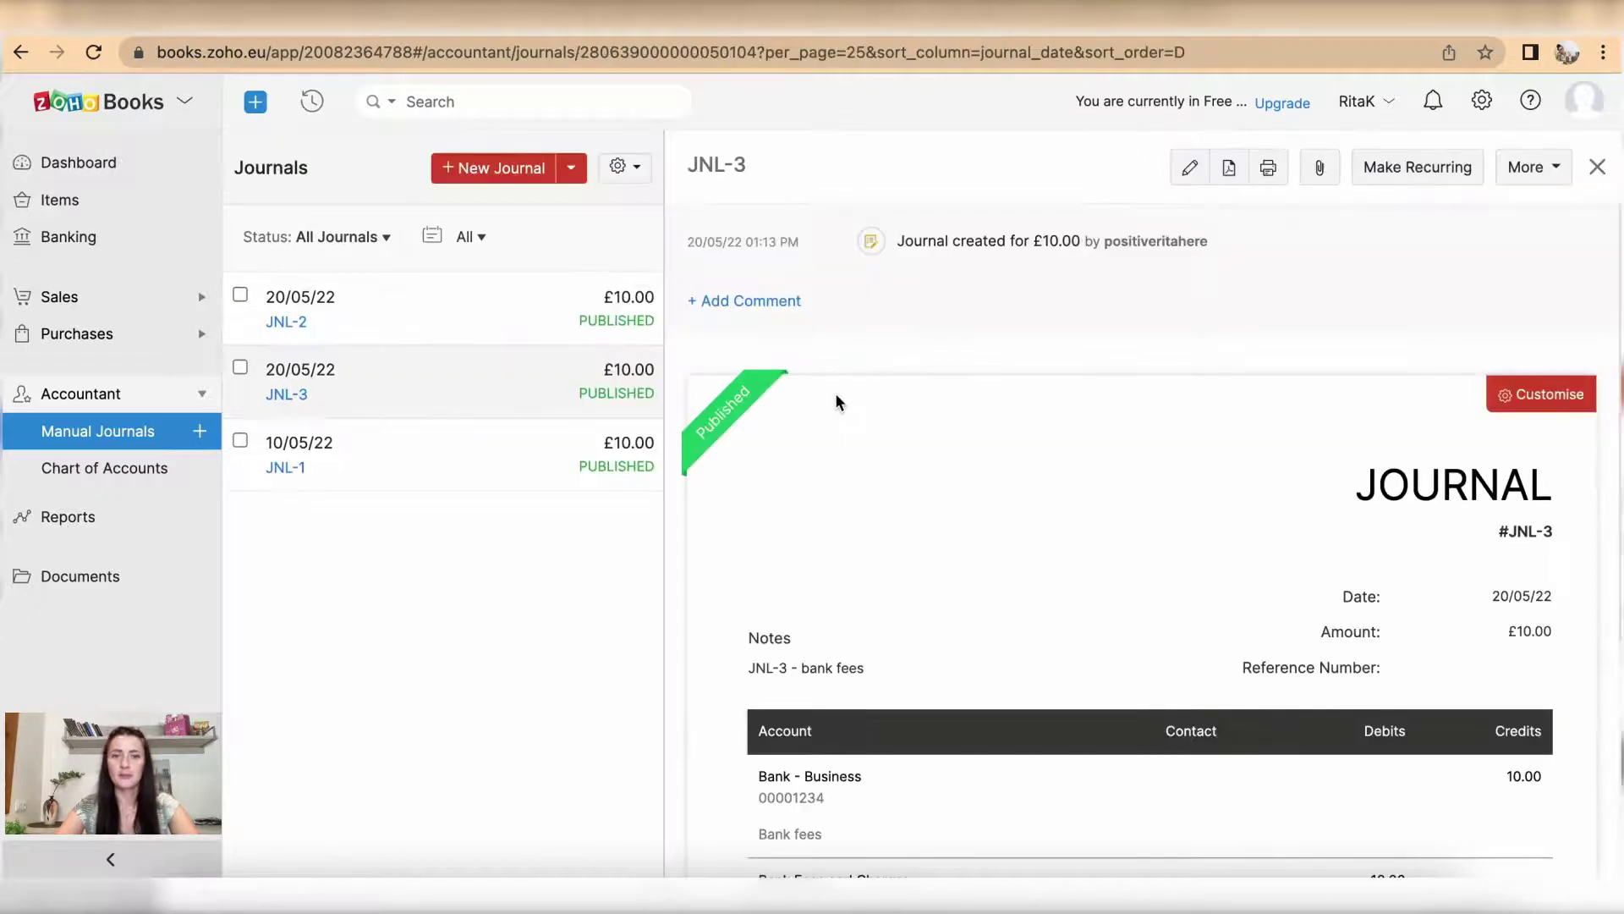
Post the comment 'Test' on journal JNL-3 and view its further actions.
click(727, 301)
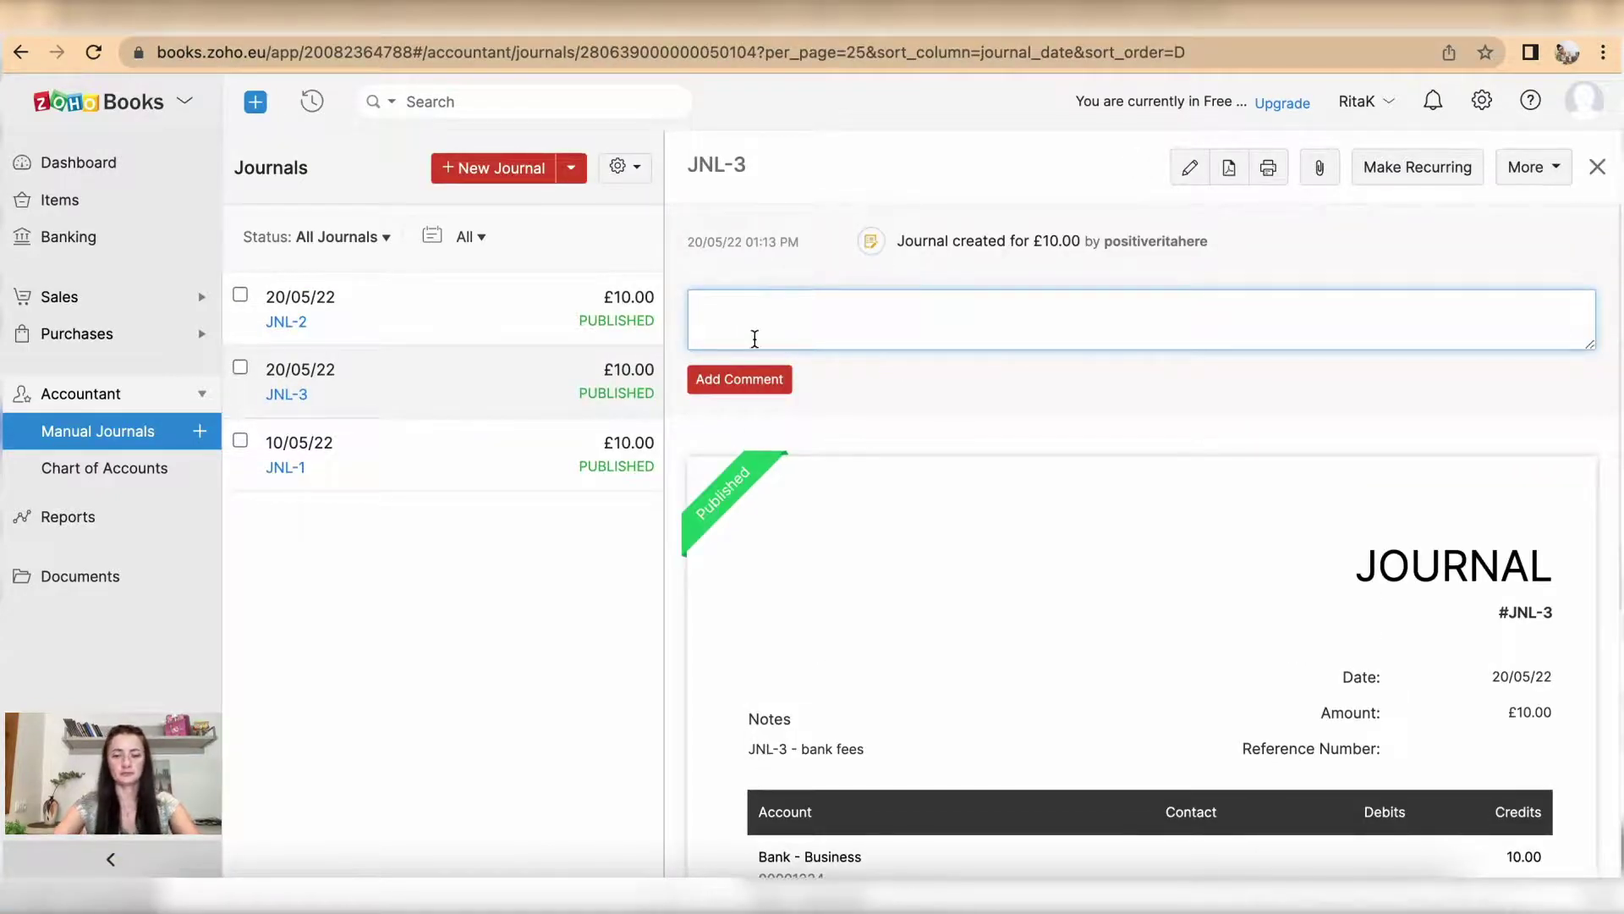
text(Test)
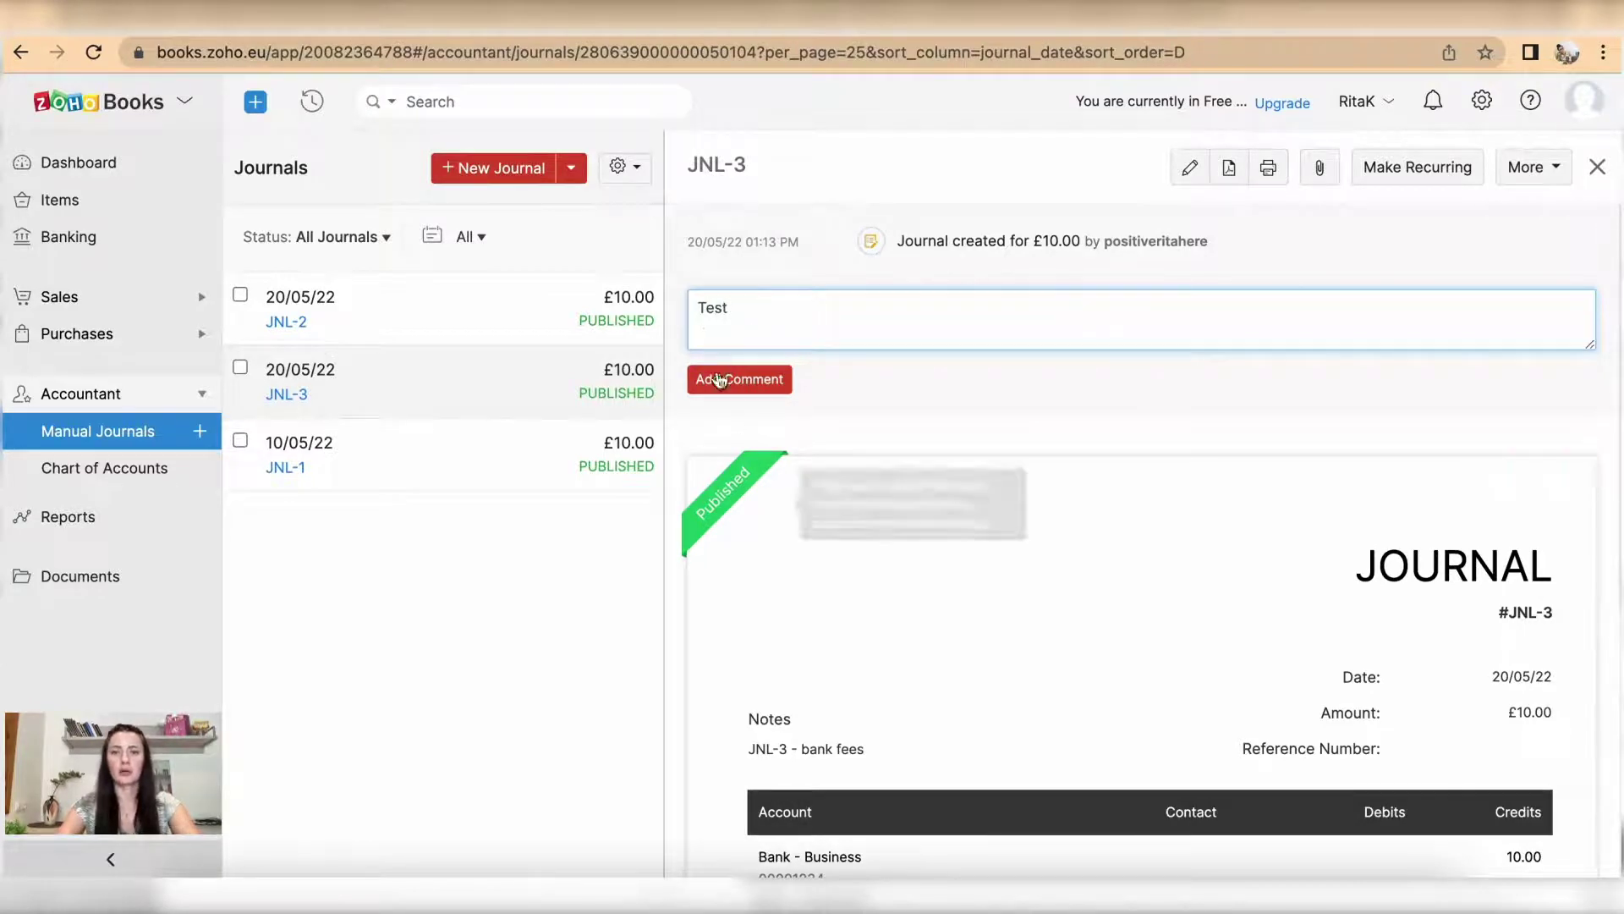
click(728, 383)
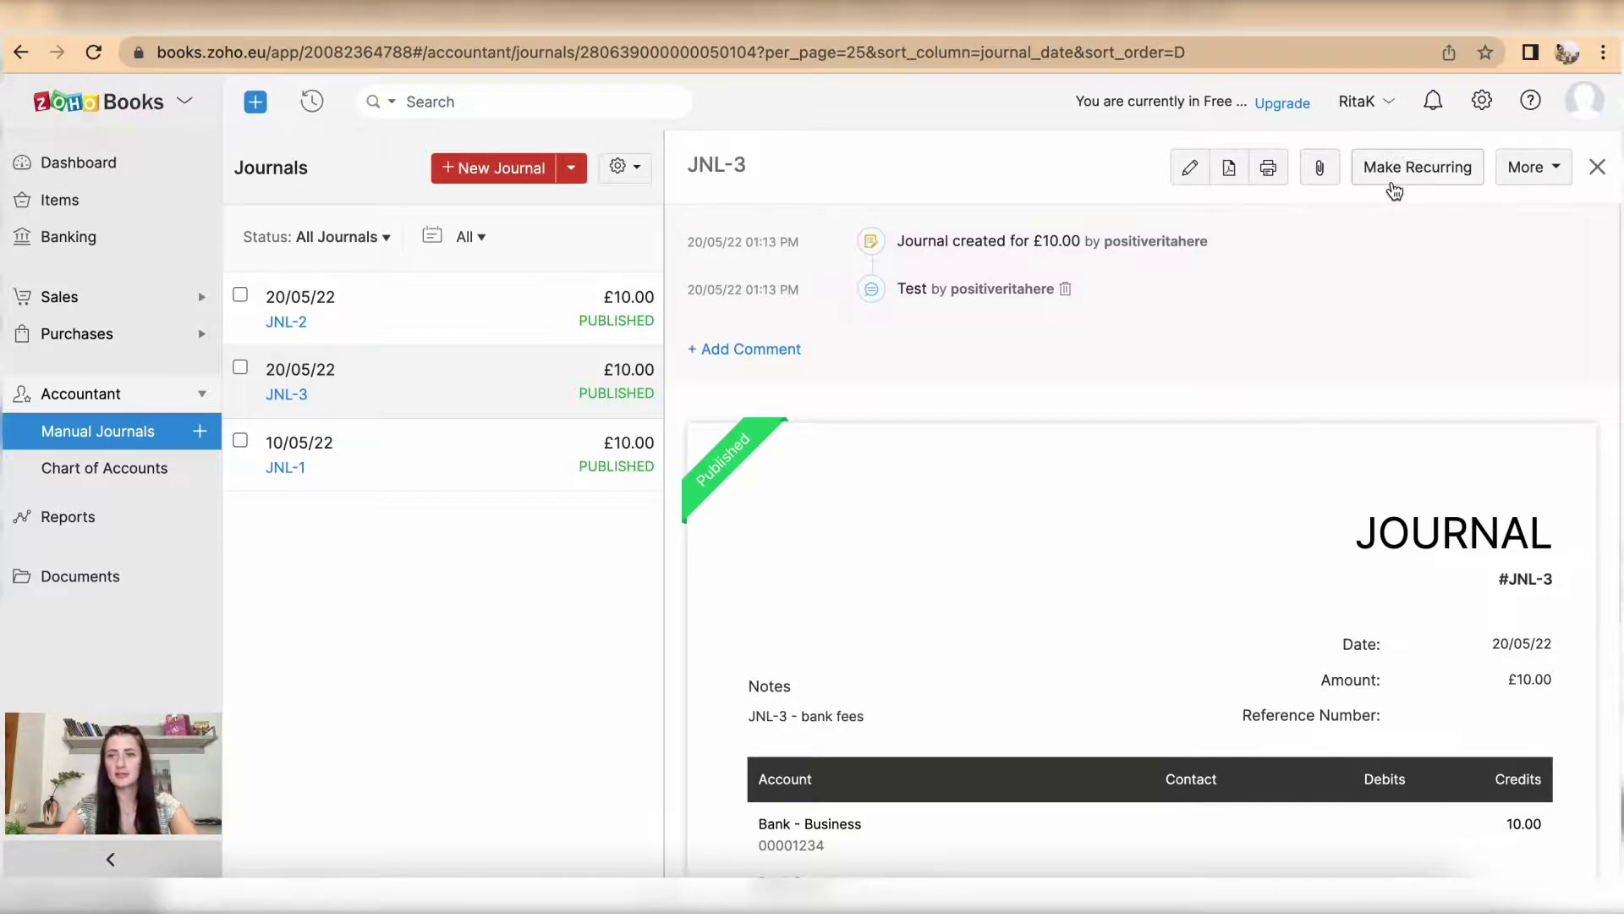
click(1545, 178)
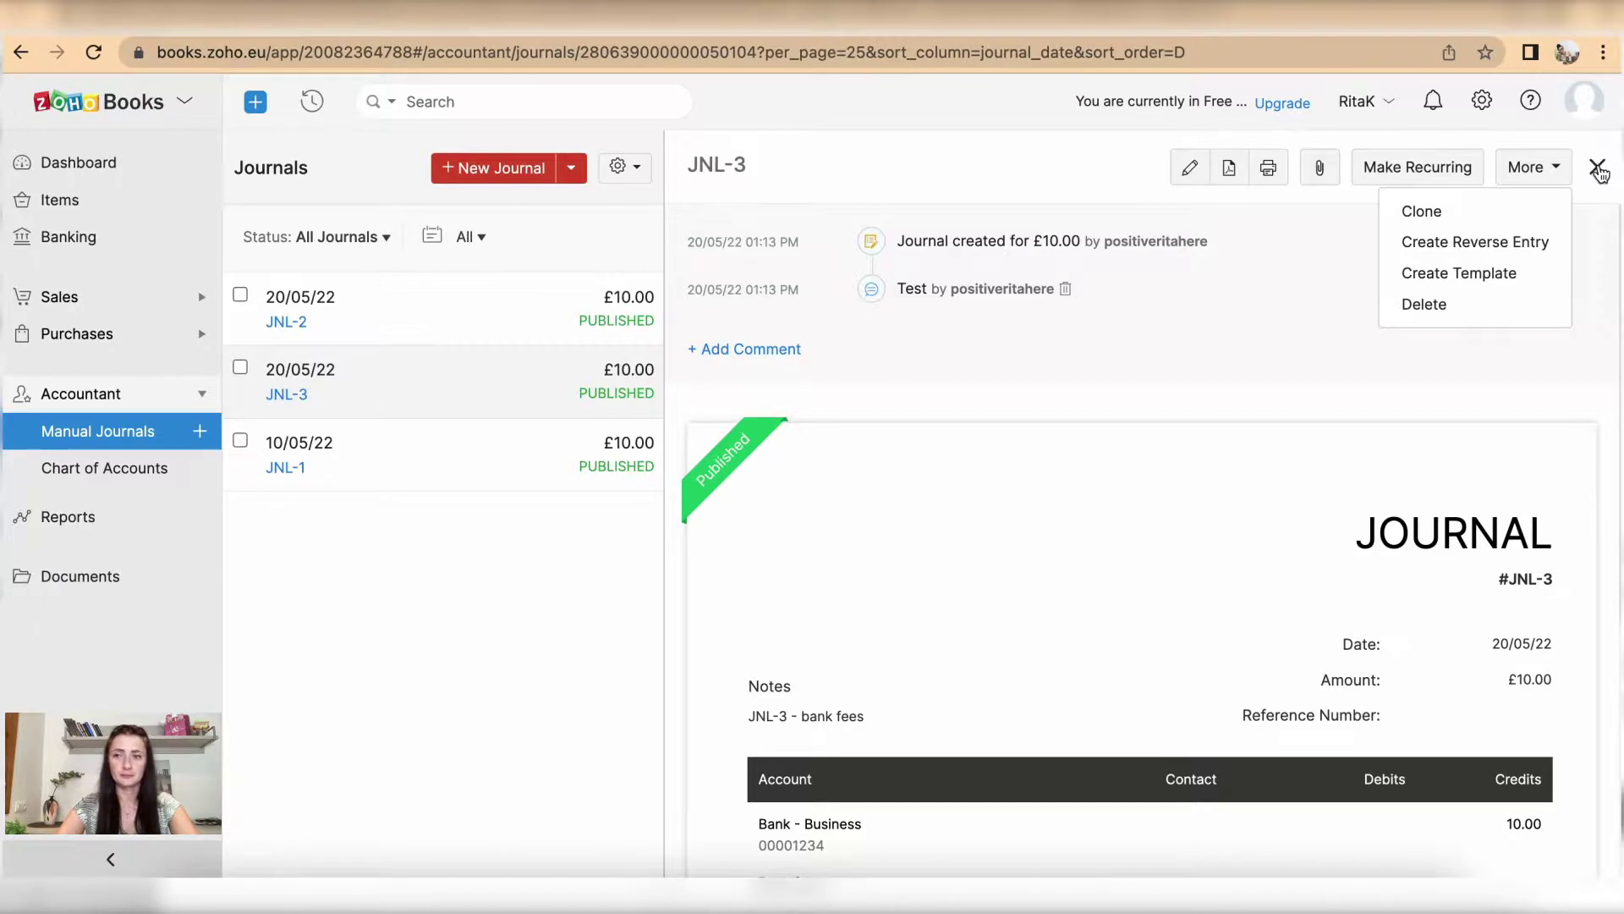
click(1597, 167)
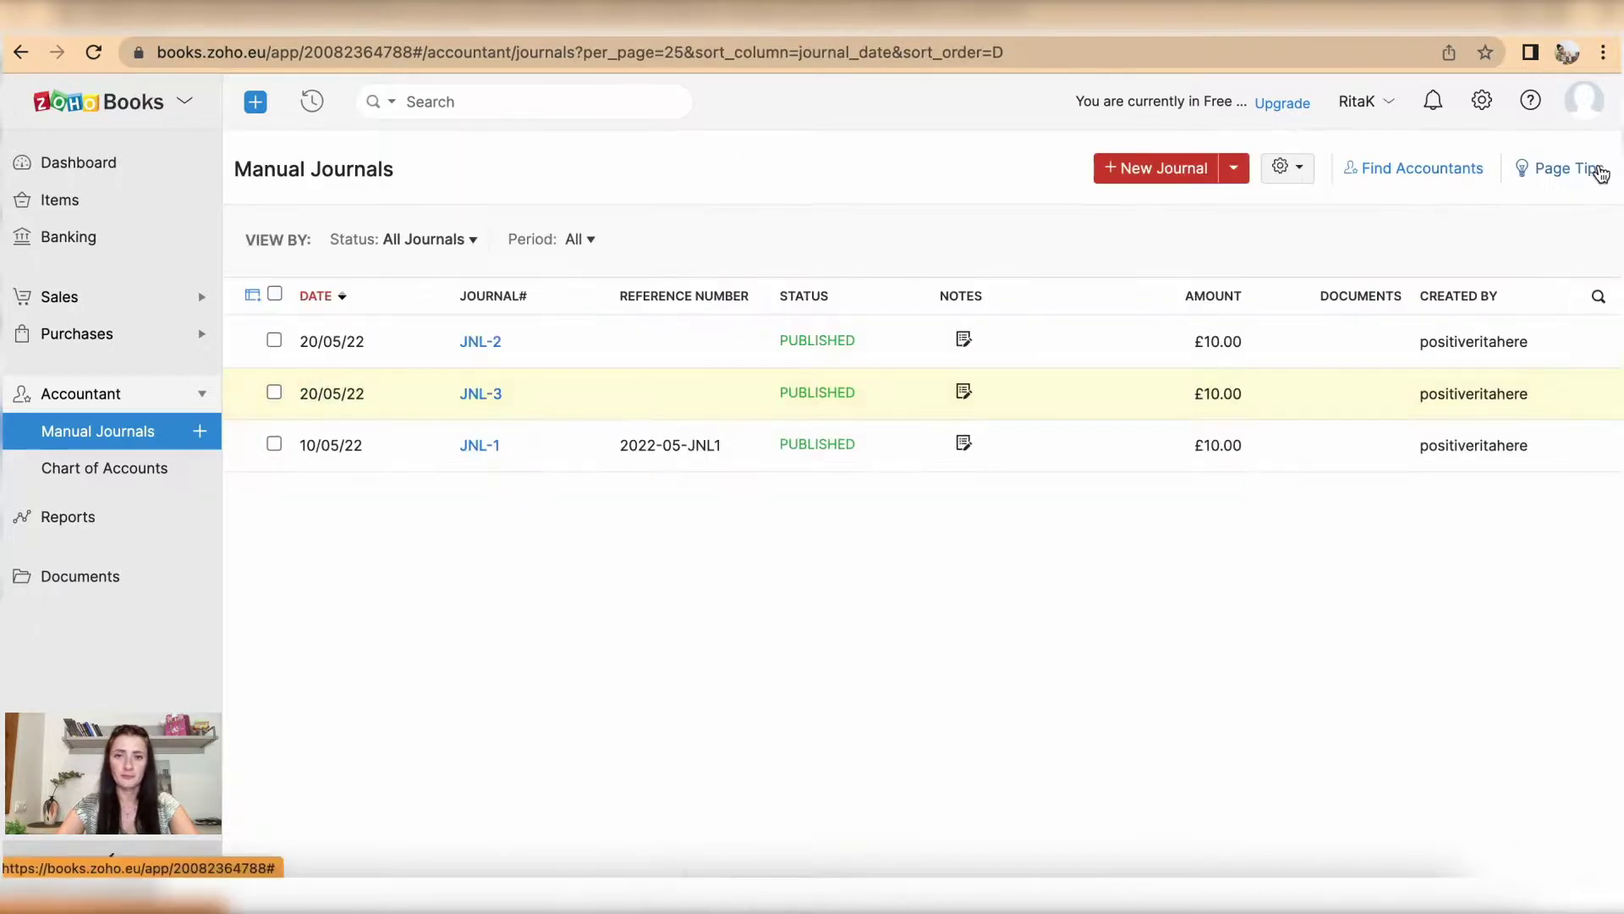
click(817, 393)
click(573, 170)
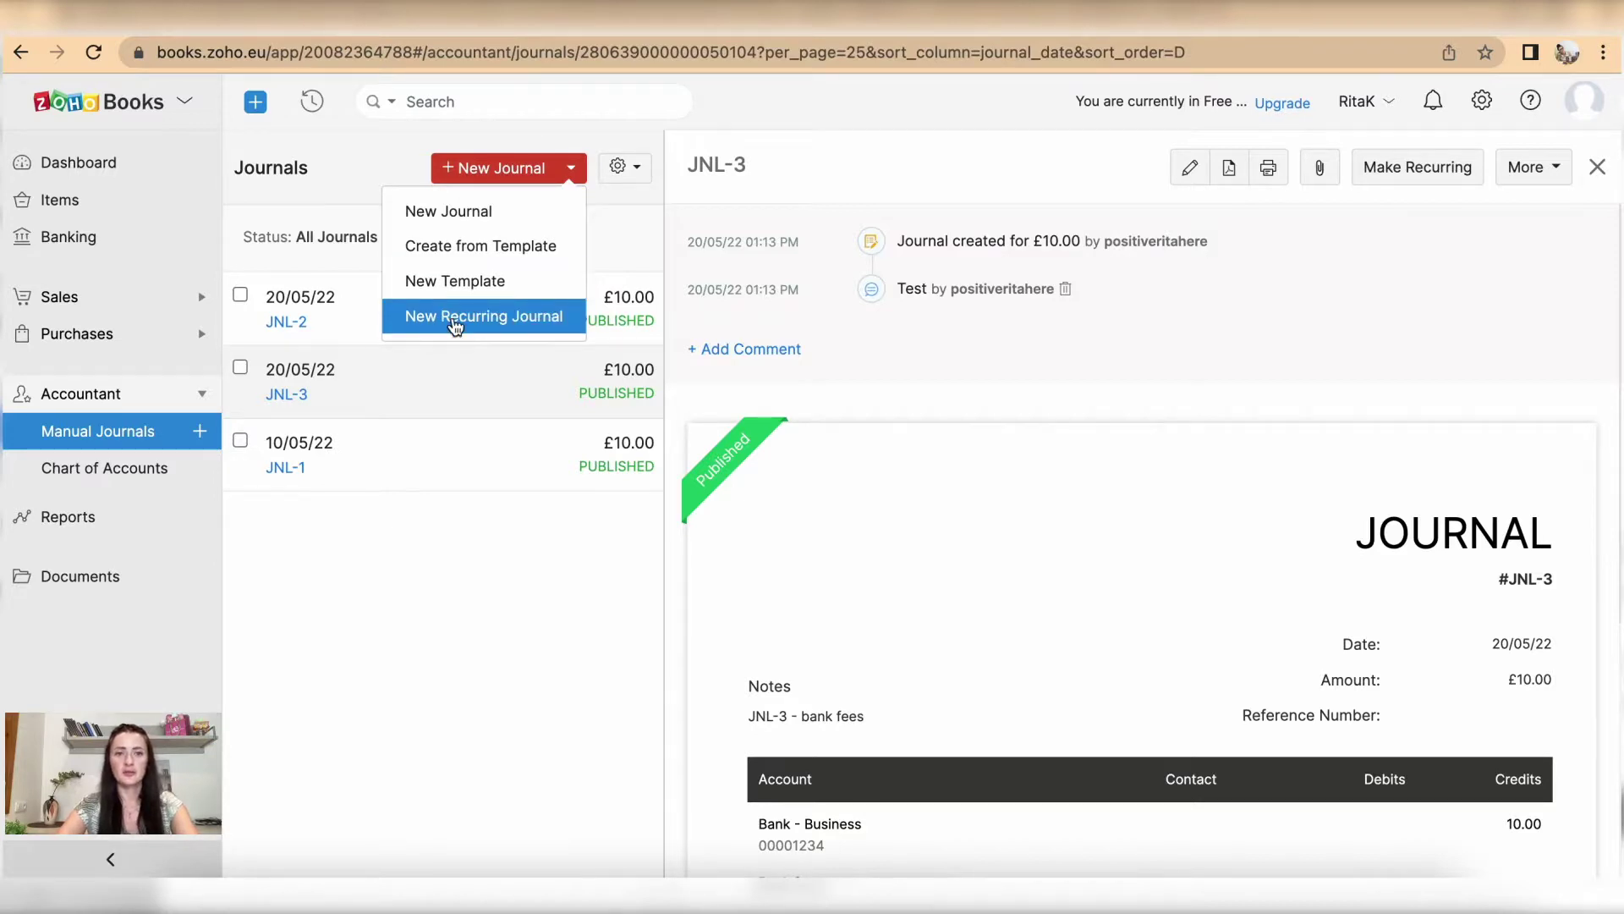
click(391, 147)
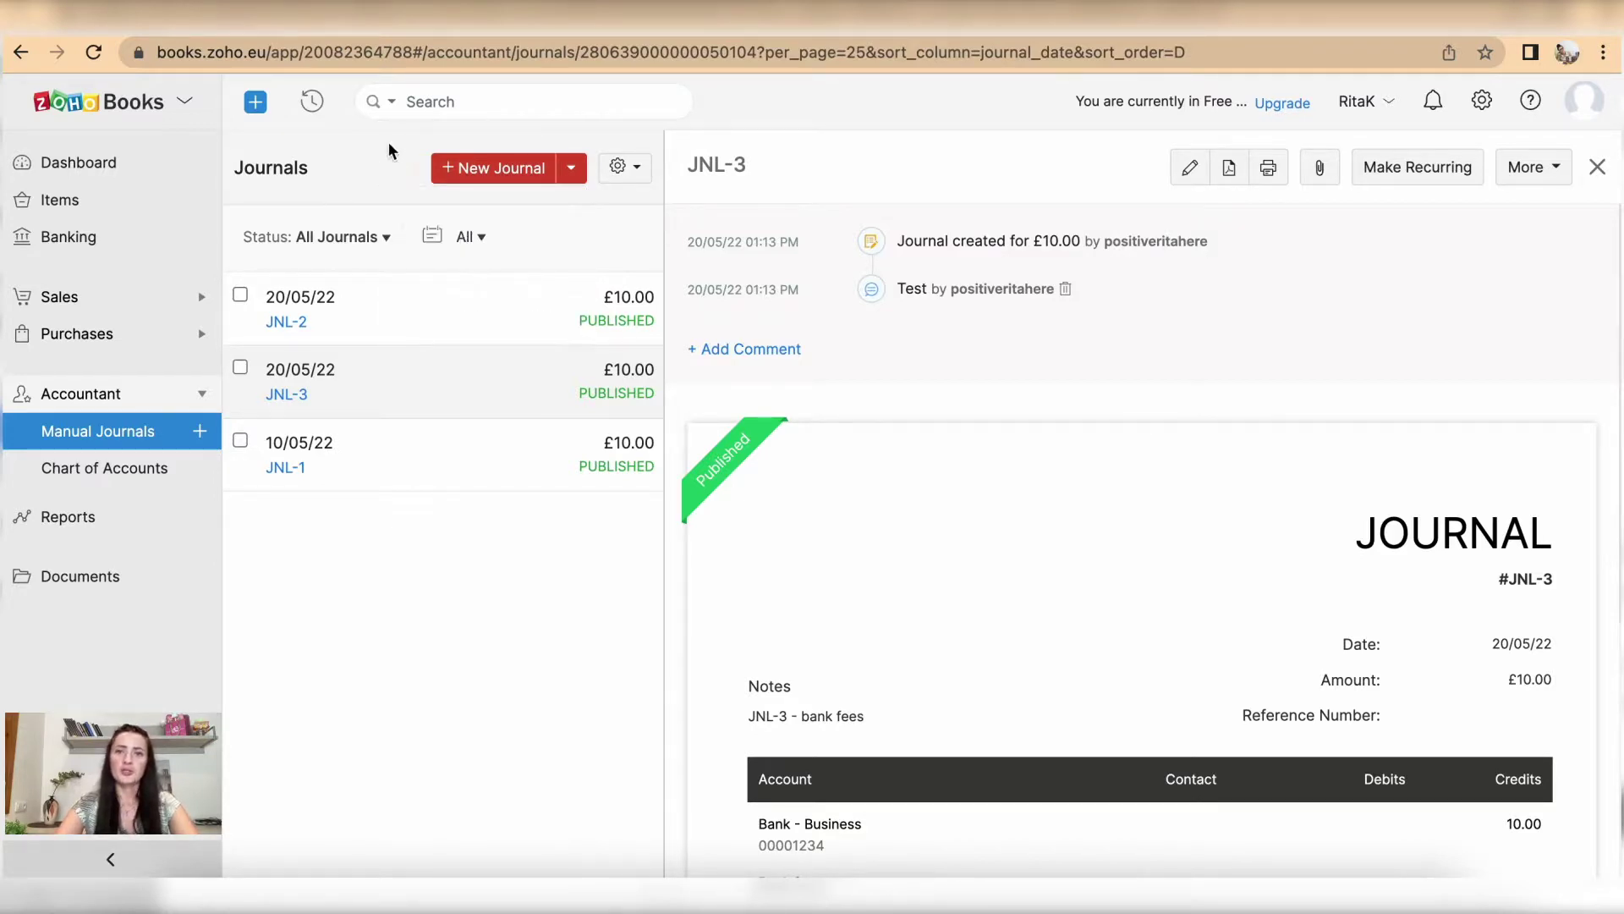